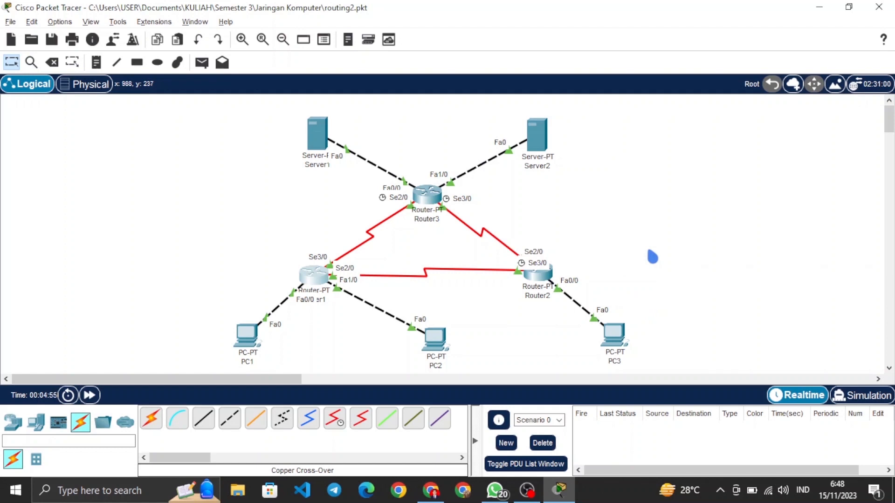
Step: Save a copy of the routing2.pkt network in the same folder as dinamic.pkt
{"action": "key", "text": "ctrl+shift+s"}
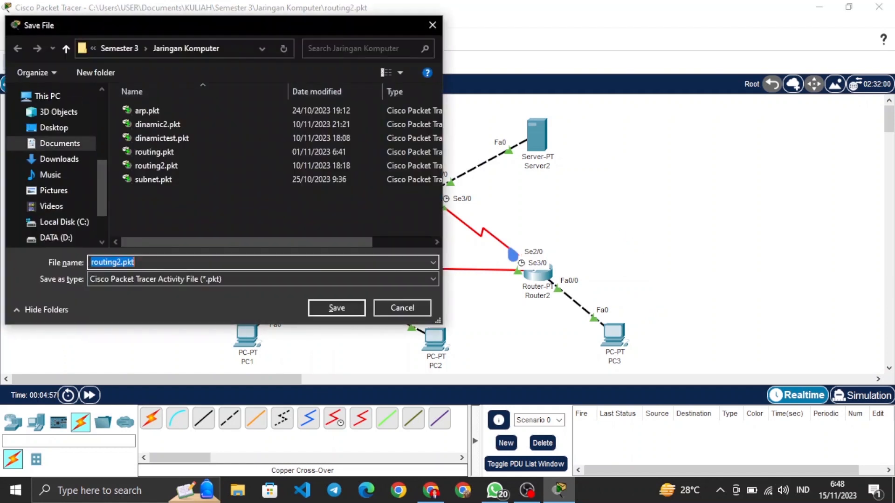
{"action": "left_click", "coordinate": [205, 125]}
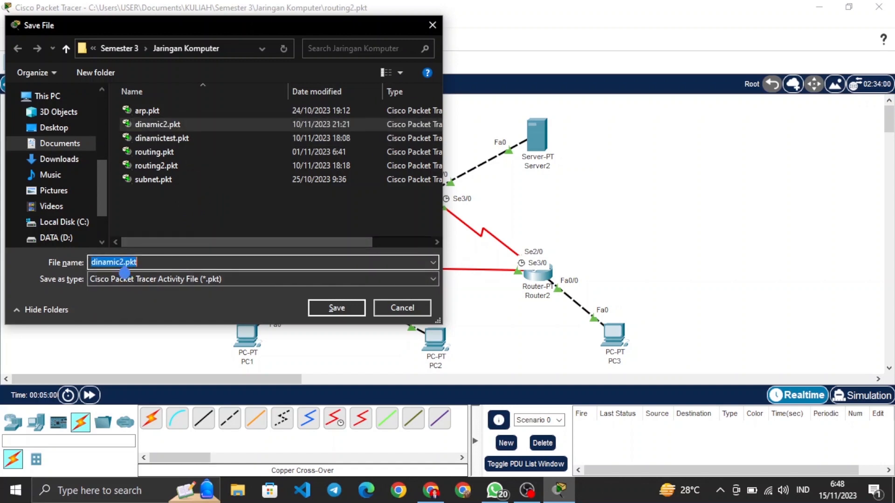
{"action": "left_click", "coordinate": [123, 263]}
{"action": "key", "text": "BackSpace"}
{"action": "key", "text": "Return"}
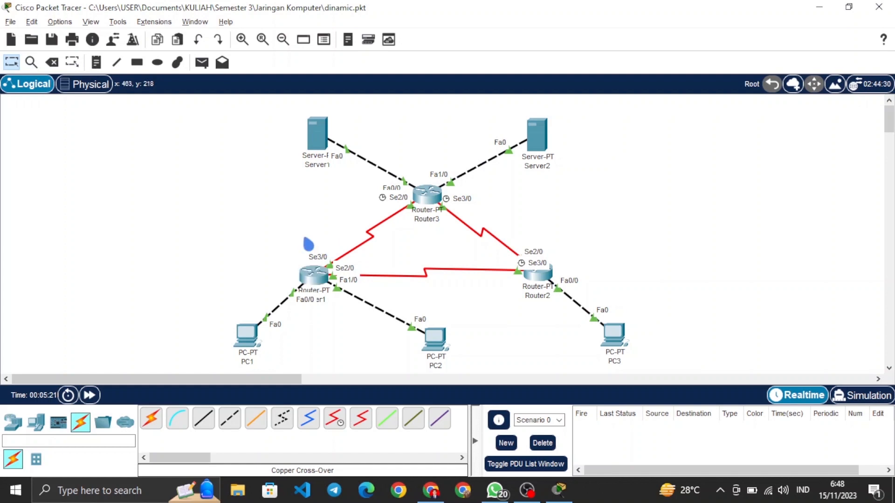
Step: Remove all of Router1's static routes: 192.168.1.128/25, 33.33.33.0/24 and 43.43.43.0/24
{"action": "left_click", "coordinate": [321, 275]}
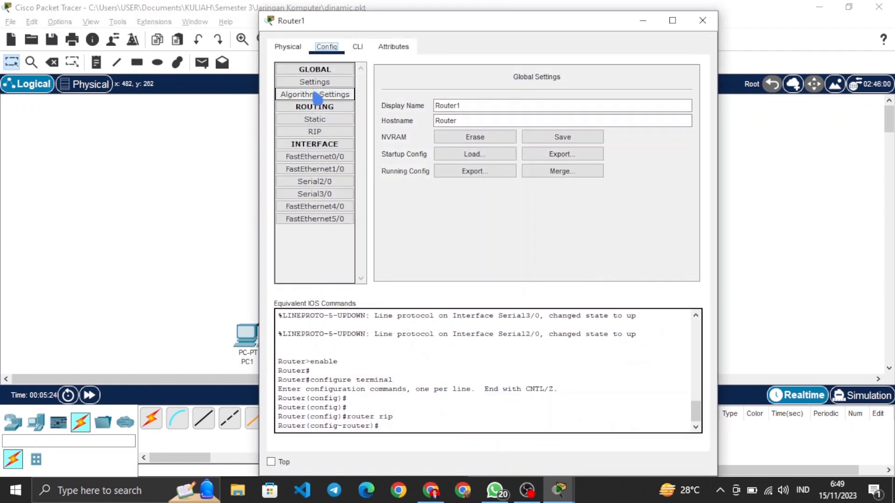
{"action": "left_click", "coordinate": [320, 120]}
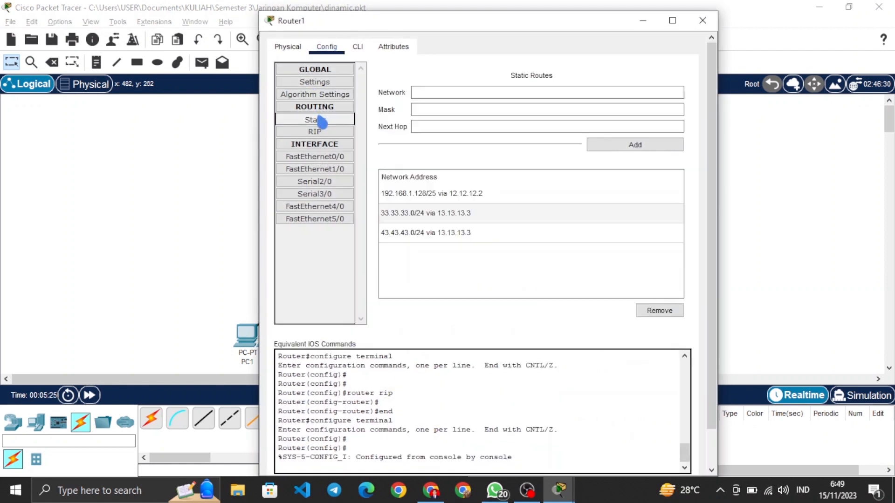
{"action": "left_click", "coordinate": [605, 196]}
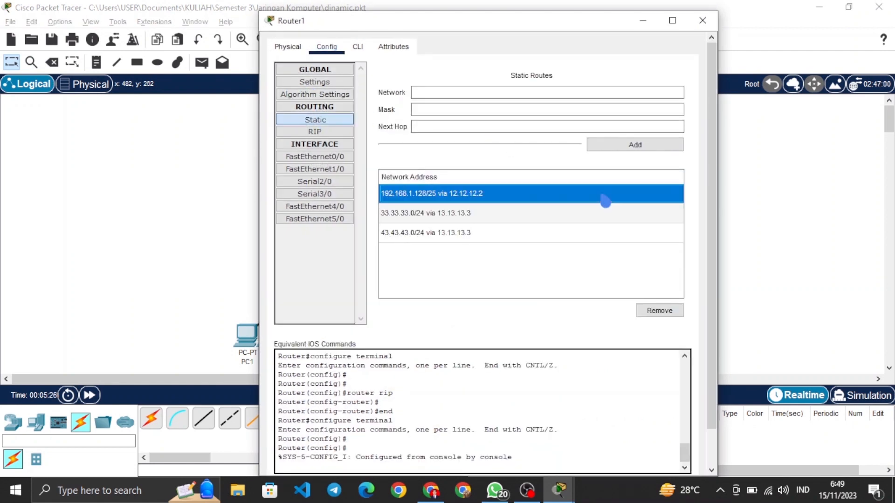
{"action": "left_click", "coordinate": [658, 310]}
{"action": "left_click", "coordinate": [629, 200]}
{"action": "left_click", "coordinate": [660, 310]}
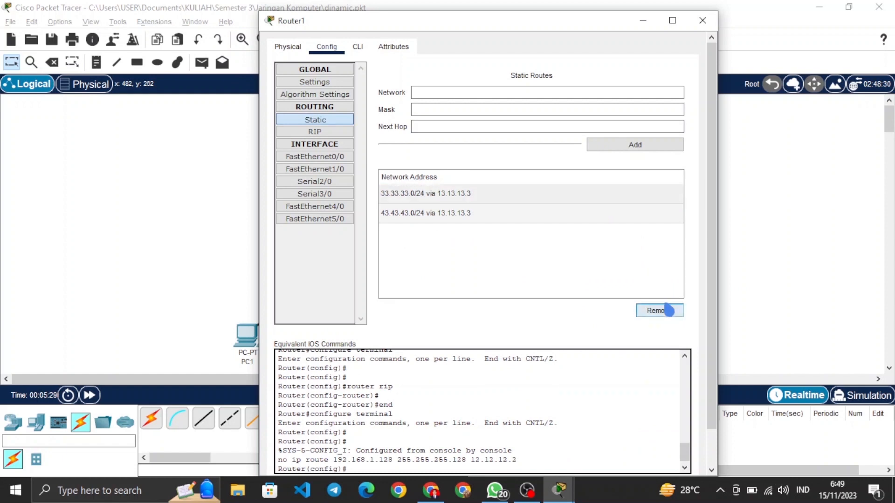
{"action": "left_click", "coordinate": [625, 200]}
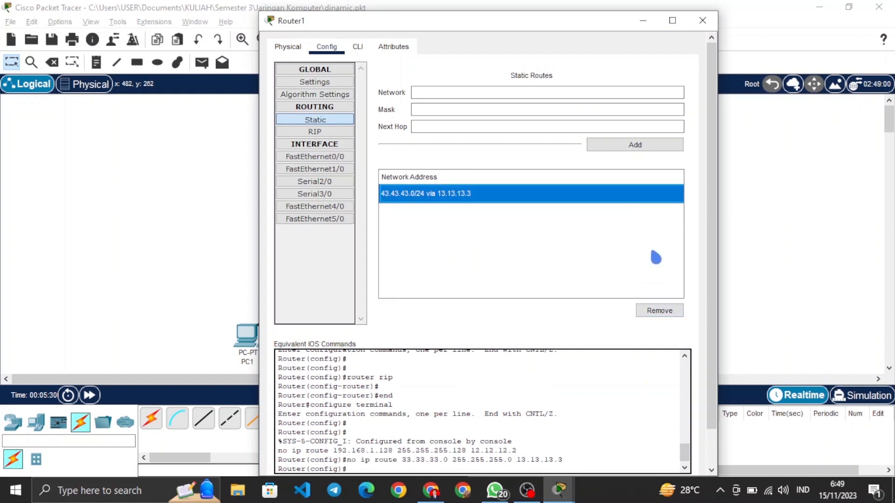
{"action": "left_click", "coordinate": [659, 311]}
Step: Add the network 12.0.0.0 to Router1's RIP routing
{"action": "left_click", "coordinate": [301, 133]}
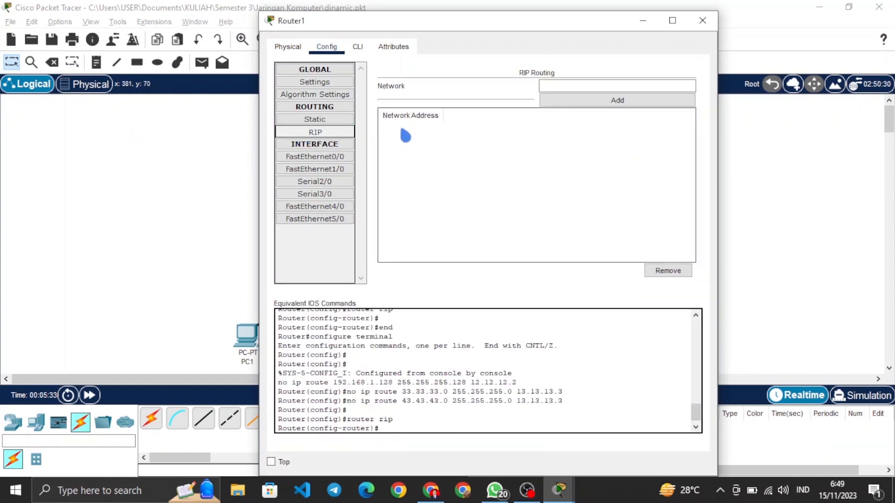
{"action": "left_click", "coordinate": [573, 89]}
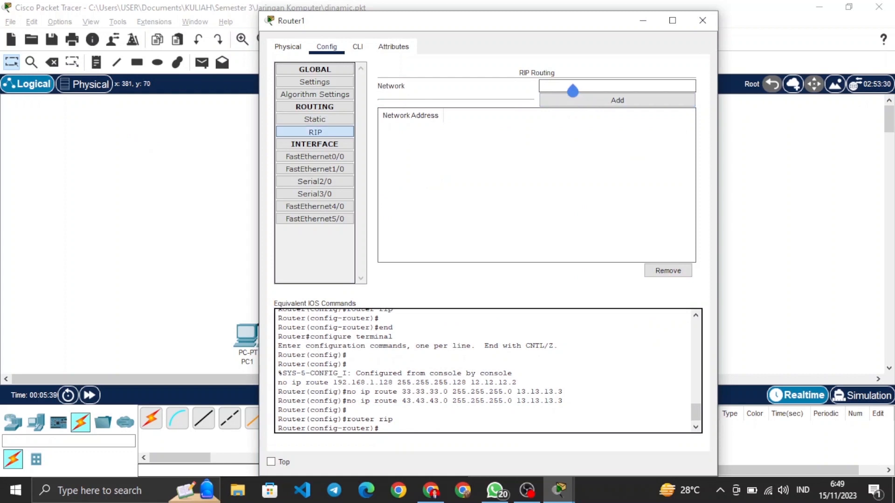
{"action": "type", "text": "12.0.0.0"}
{"action": "left_click", "coordinate": [595, 99]}
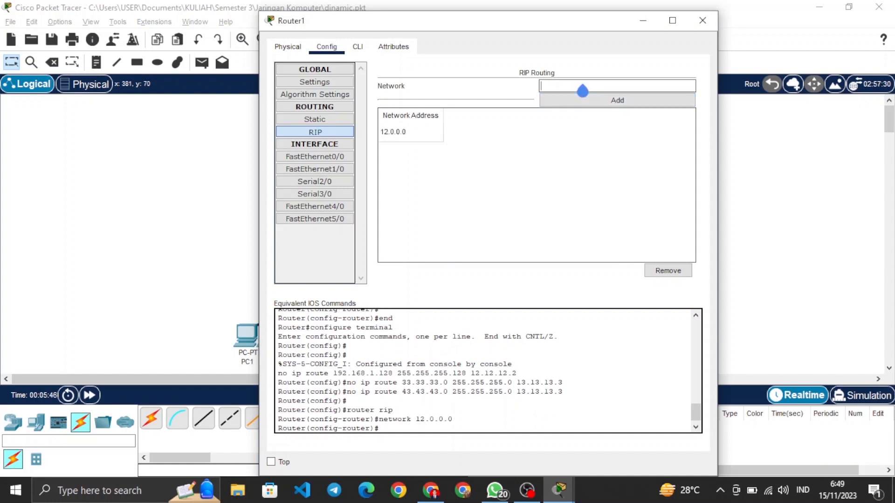
Step: Add the network 13.0.0.0 to Router1's RIP routing and enter the next network, beginning with 192.168
{"action": "type", "text": "13.0.0.0"}
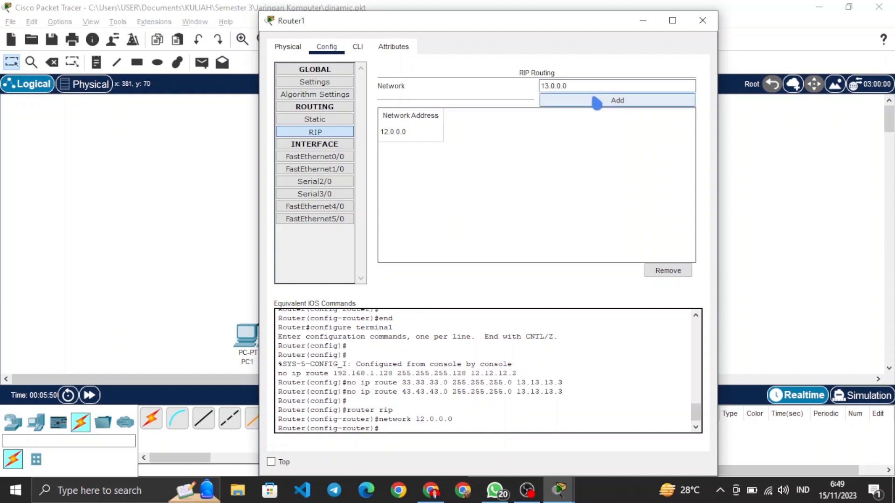
{"action": "left_click", "coordinate": [592, 97]}
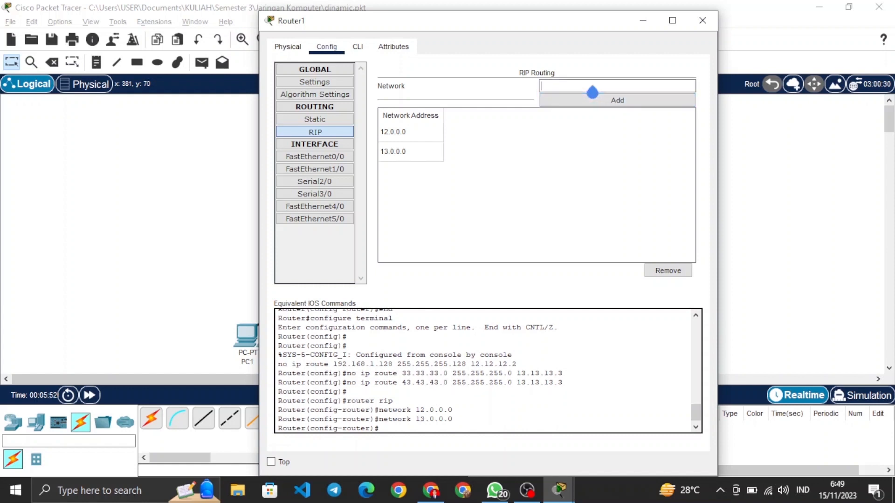
{"action": "type", "text": "192.168"}
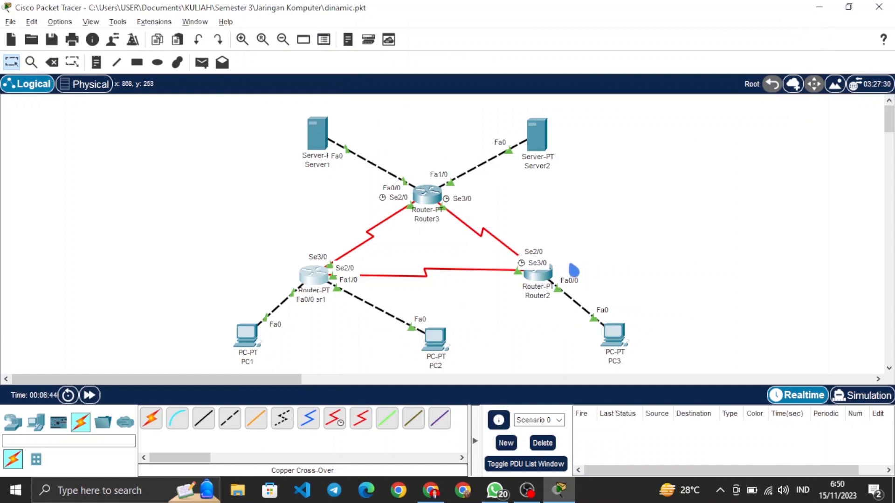
Step: Remove all of Router2's static routes: 192.168.1.0/25, 33.33.33.0/24 and 43.43.43.0/24
{"action": "left_click", "coordinate": [545, 279]}
{"action": "left_click", "coordinate": [327, 47]}
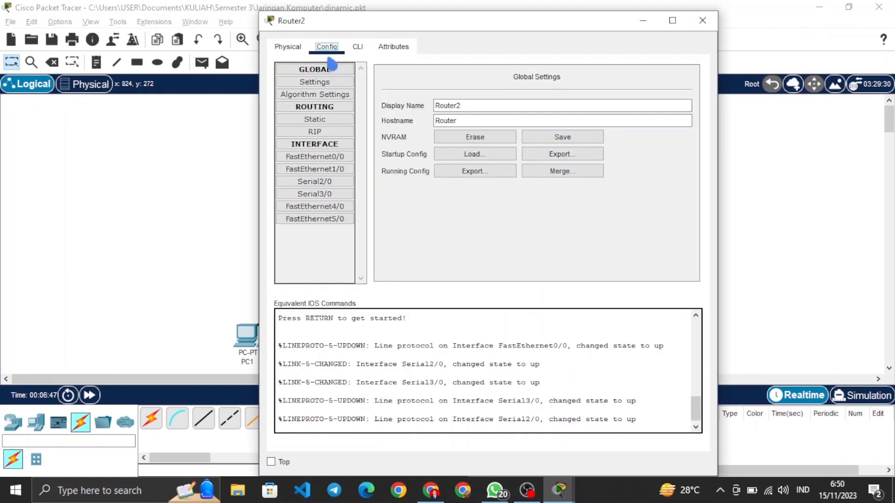
{"action": "left_click", "coordinate": [315, 119]}
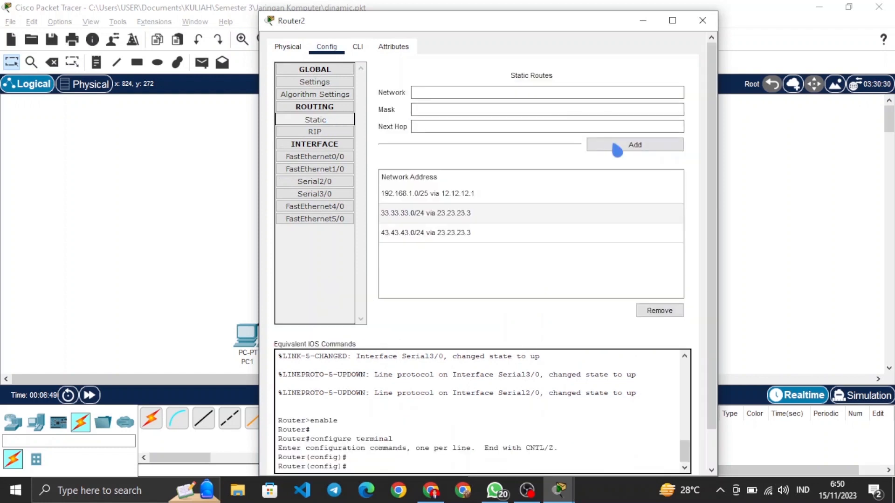
{"action": "left_click", "coordinate": [614, 198]}
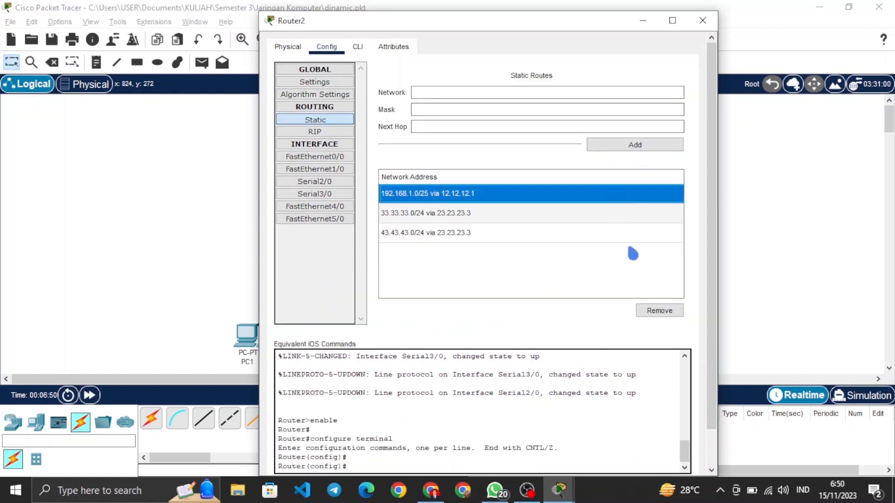
{"action": "left_click", "coordinate": [677, 315]}
{"action": "left_click", "coordinate": [646, 200]}
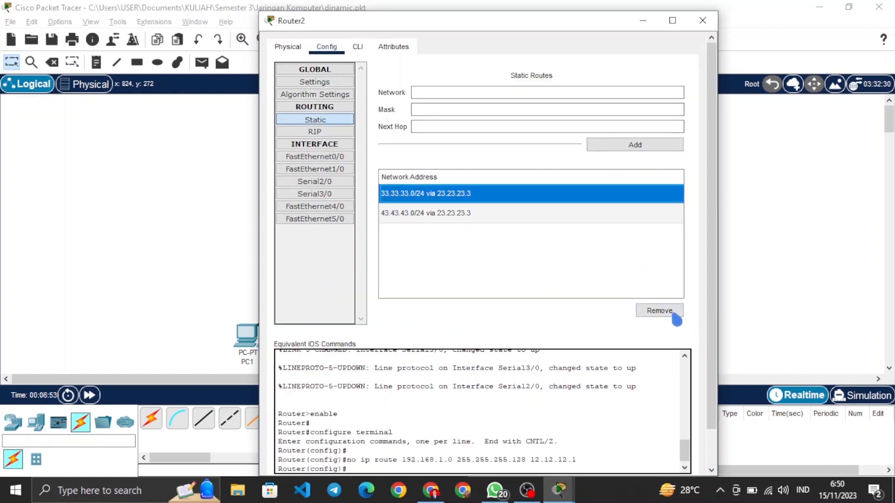
{"action": "left_click", "coordinate": [674, 315]}
{"action": "left_click", "coordinate": [591, 205]}
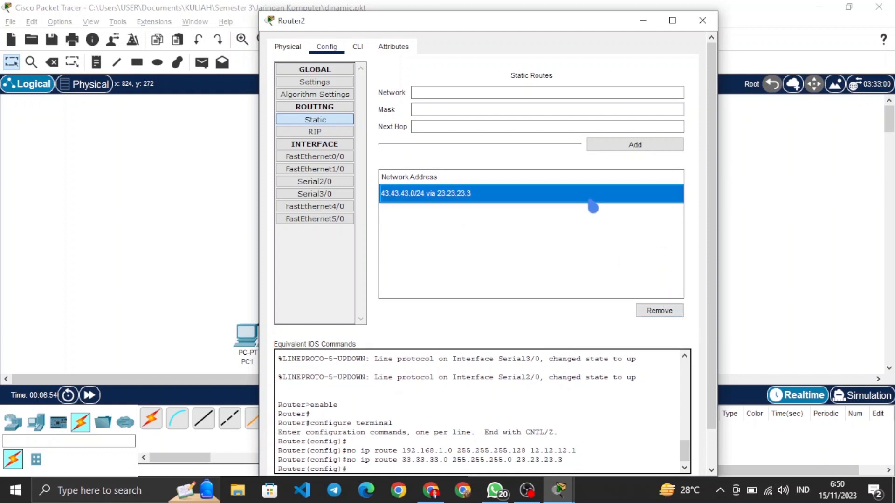
{"action": "left_click", "coordinate": [665, 316]}
Step: Add the network 12.0.0.0 to Router2's RIP routing
{"action": "left_click", "coordinate": [315, 131]}
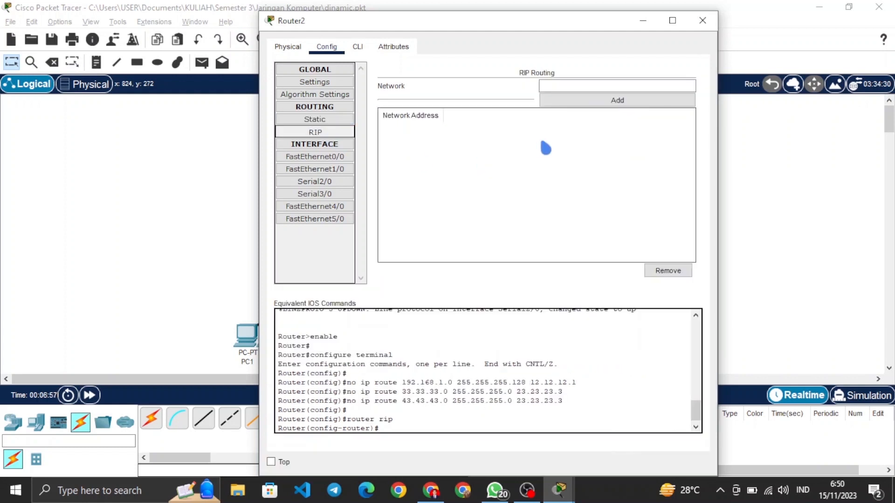
{"action": "left_click", "coordinate": [578, 86]}
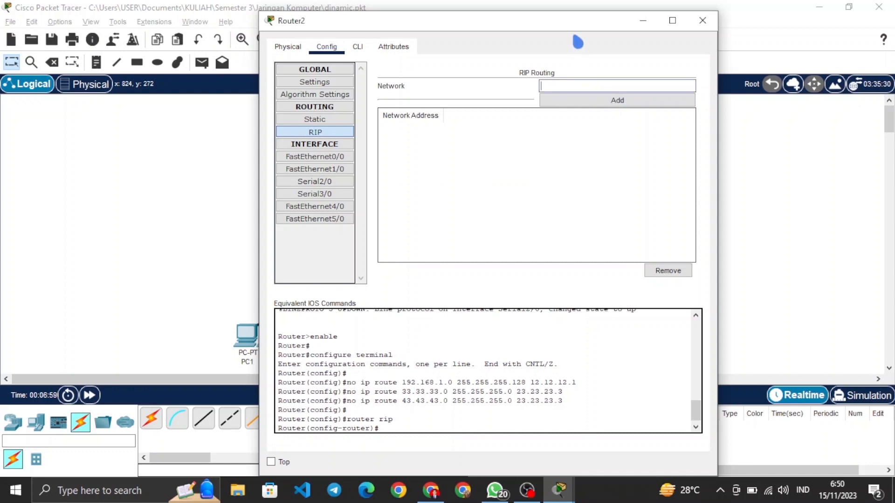
{"action": "left_click_drag", "start_coordinate": [580, 31], "coordinate": [625, 29]}
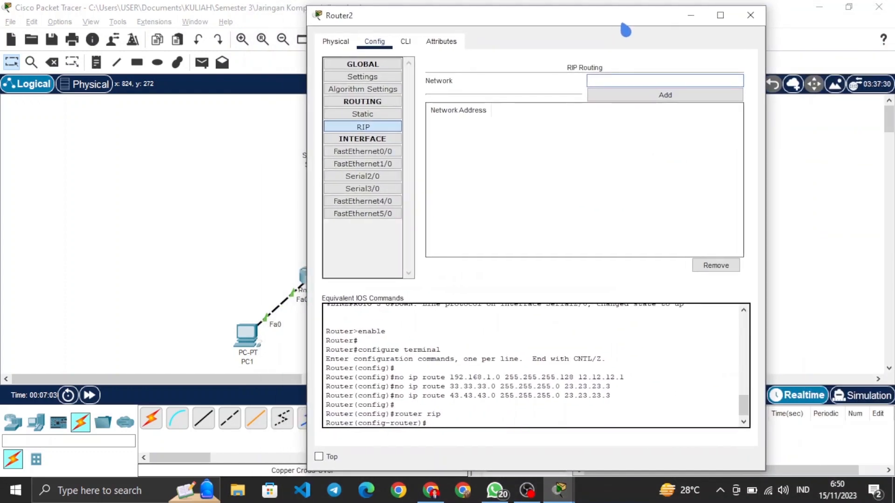
{"action": "type", "text": "12"}
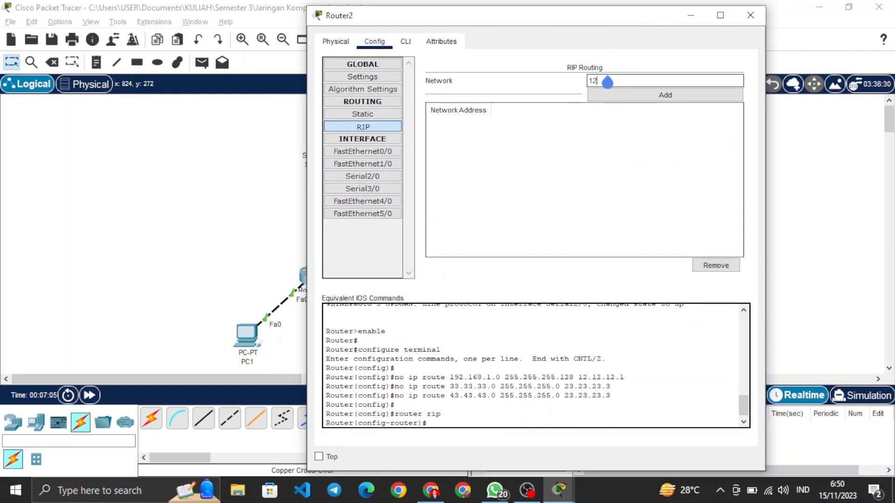
{"action": "type", "text": ".0.0.0"}
{"action": "left_click", "coordinate": [657, 92]}
Step: Add the network 23.0.0.0 to Router2's RIP routing
{"action": "left_click", "coordinate": [659, 83]}
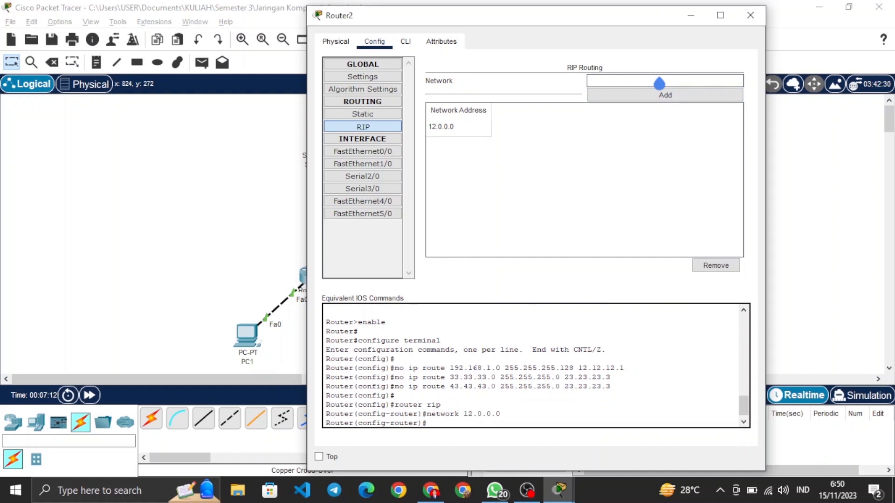
{"action": "type", "text": "23.0.0.0"}
{"action": "left_click", "coordinate": [679, 96]}
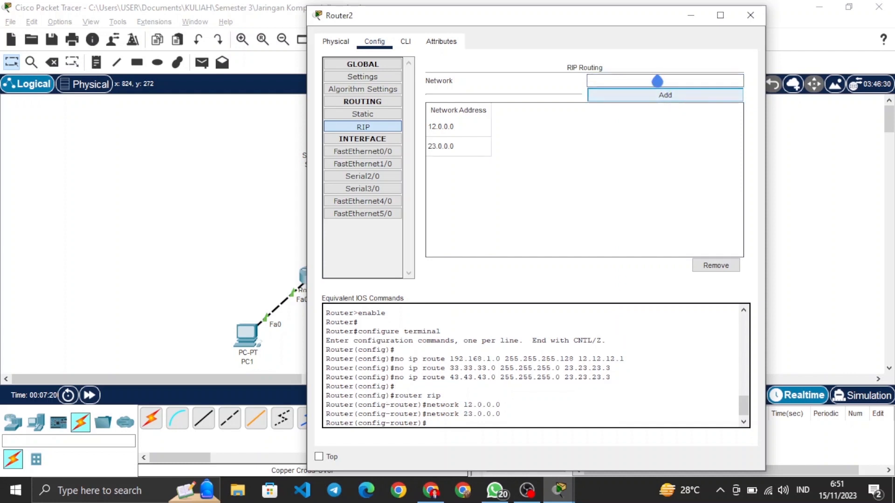
Step: Add the network 192.168.1.0 to Router2's RIP routing and close the router's configuration window
{"action": "left_click", "coordinate": [647, 83]}
{"action": "type", "text": "1"}
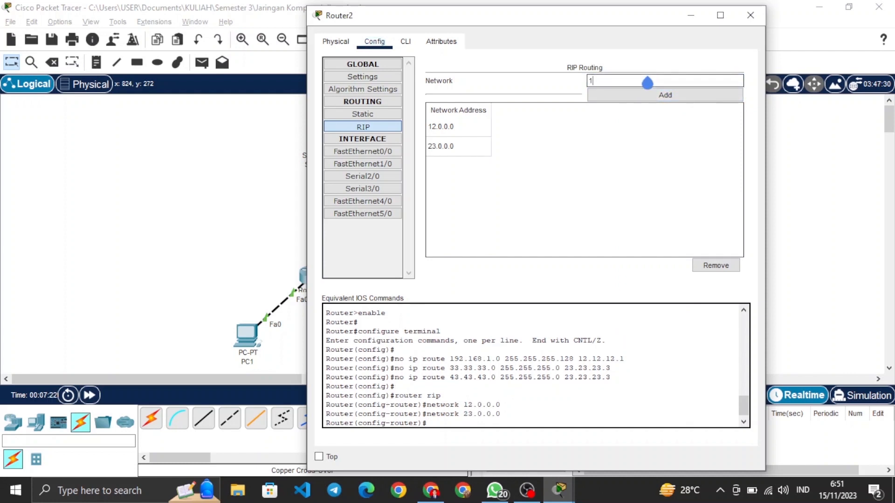
{"action": "type", "text": "92.168.1.0"}
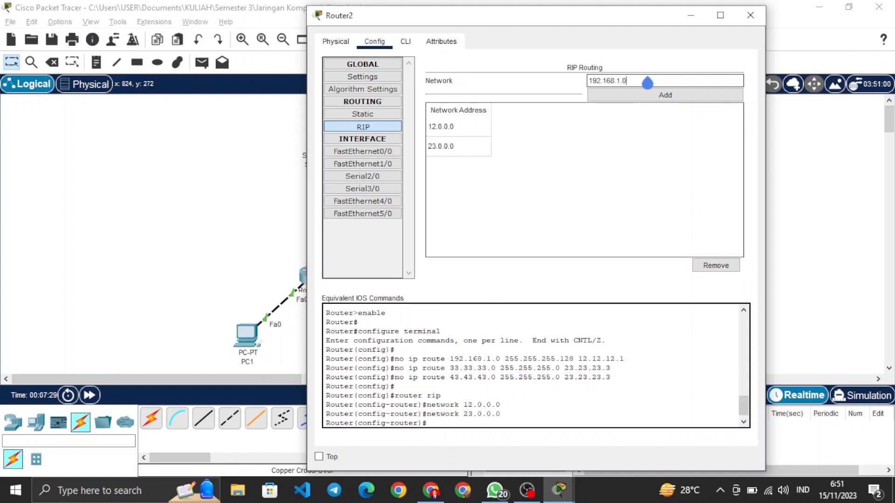
{"action": "left_click", "coordinate": [665, 96]}
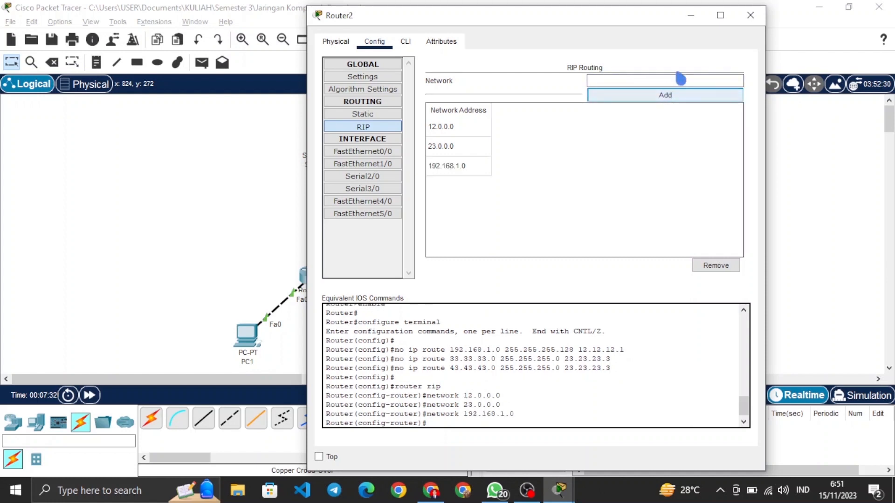
{"action": "left_click", "coordinate": [755, 21]}
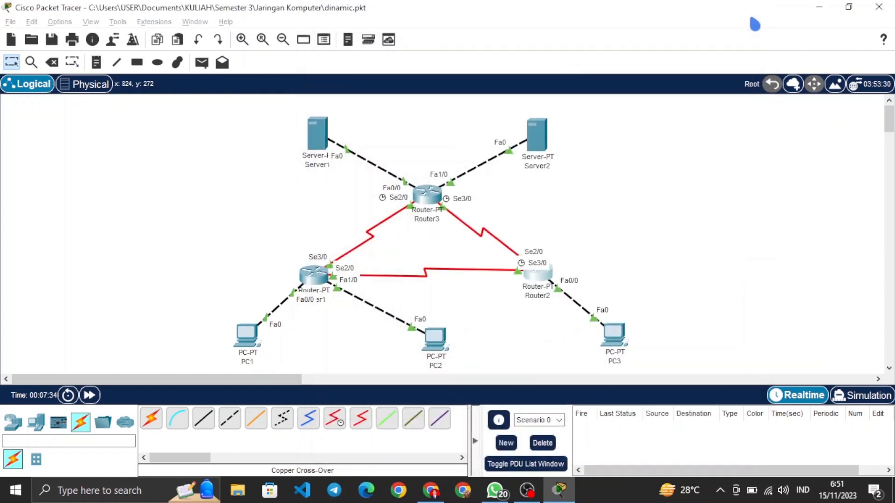
Step: Remove both of Router3's static routes, 192.168.1.128/25 via 23.23.23.1 and 192.168.1.0/25 via 13.13.13.1
{"action": "left_click", "coordinate": [427, 196]}
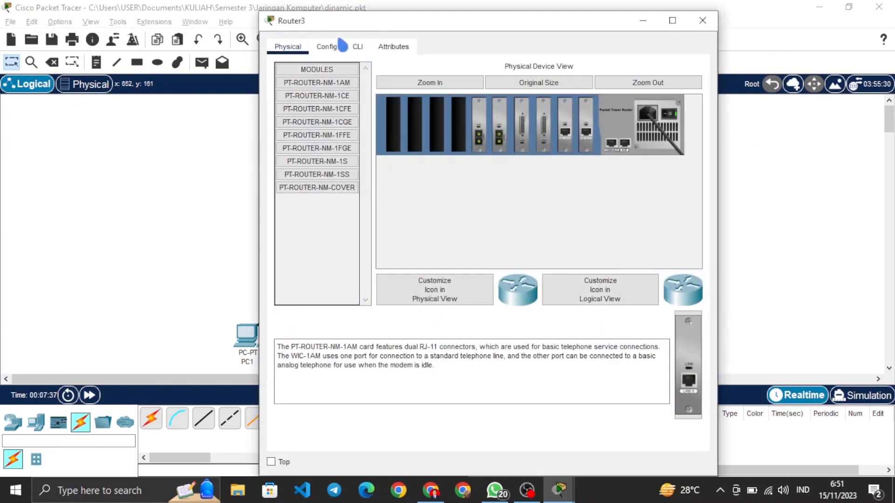
{"action": "left_click", "coordinate": [327, 45]}
{"action": "left_click", "coordinate": [347, 121]}
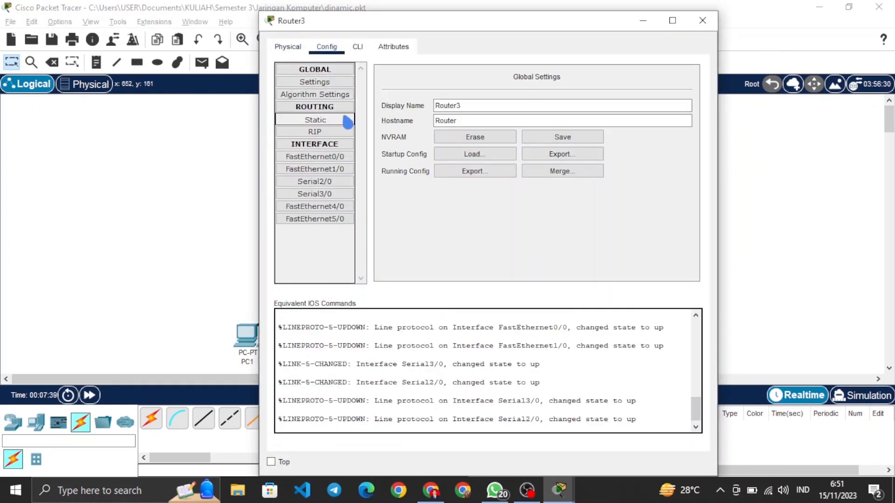
{"action": "left_click", "coordinate": [586, 195]}
{"action": "left_click", "coordinate": [677, 312]}
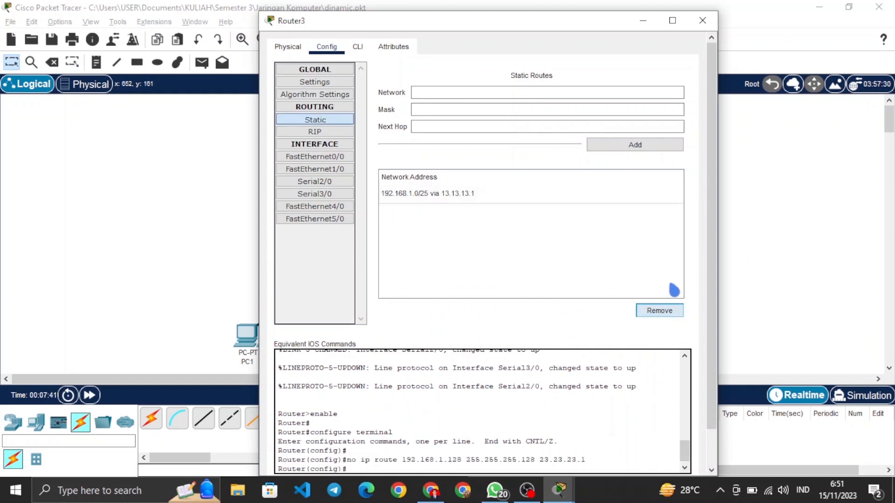
{"action": "left_click", "coordinate": [637, 202]}
{"action": "left_click", "coordinate": [674, 311]}
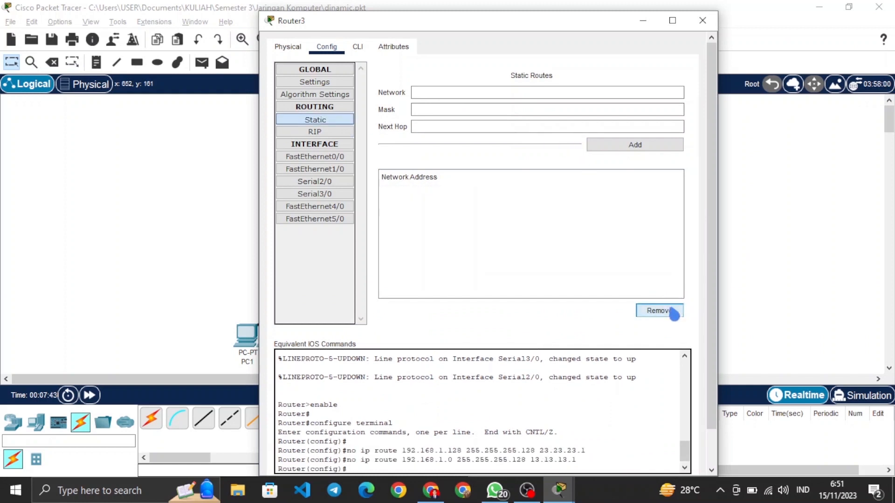
Step: Add the network 13.0.0.0 to Router3's RIP routing
{"action": "left_click", "coordinate": [316, 132]}
{"action": "left_click", "coordinate": [604, 87]}
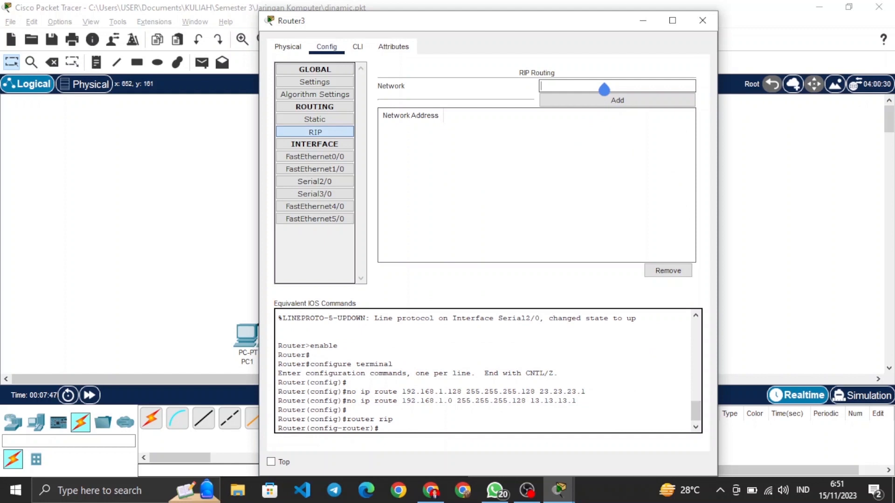
{"action": "type", "text": "13.0.0.0"}
{"action": "left_click", "coordinate": [592, 100]}
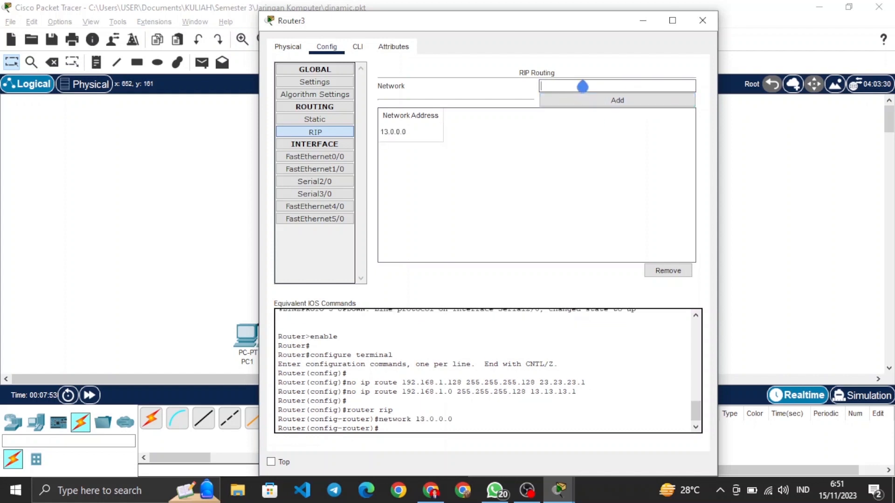
Step: Add the networks 23.0.0.0 and 33.0.0.0 to Router3's RIP routing
{"action": "type", "text": "23.0.0.0"}
{"action": "left_click", "coordinate": [631, 101]}
{"action": "type", "text": "33"}
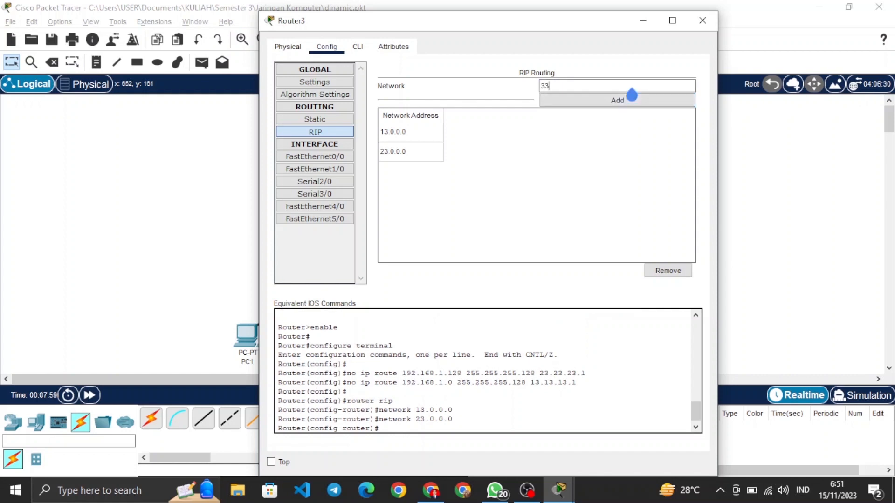
{"action": "type", "text": ".0.0.0"}
{"action": "left_click", "coordinate": [625, 99]}
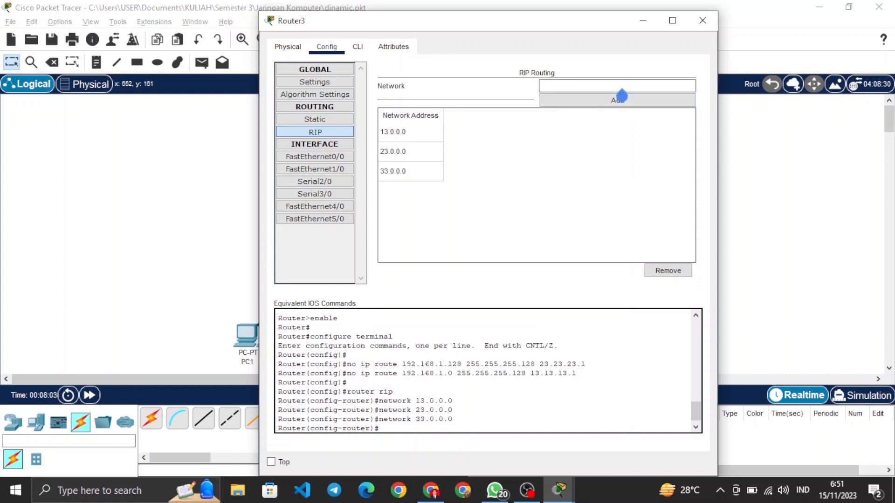
Step: Add the network 43.0.0.0 to Router3's RIP routing and close the router's configuration window
{"action": "type", "text": "43.0.0.0"}
{"action": "left_click", "coordinate": [622, 99]}
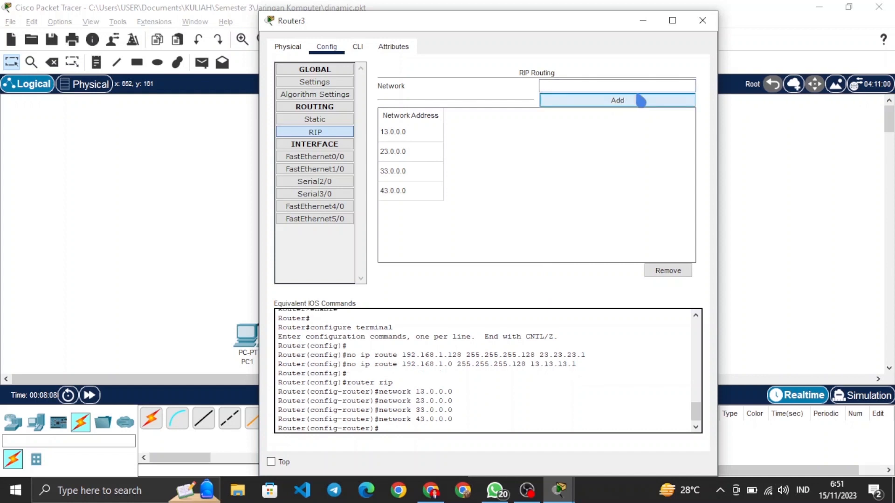
{"action": "left_click", "coordinate": [700, 21]}
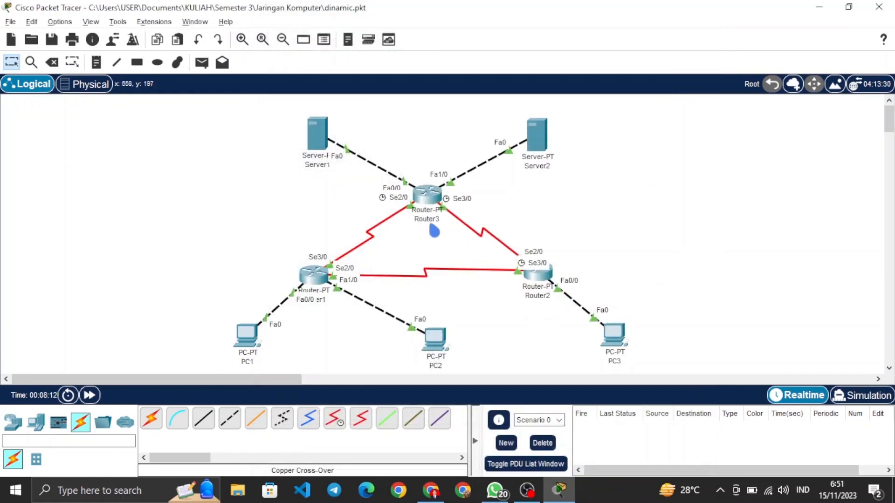
Step: Disable RIP automatic summarization on Router1 by running no auto-summary in its command line
{"action": "left_click", "coordinate": [321, 269]}
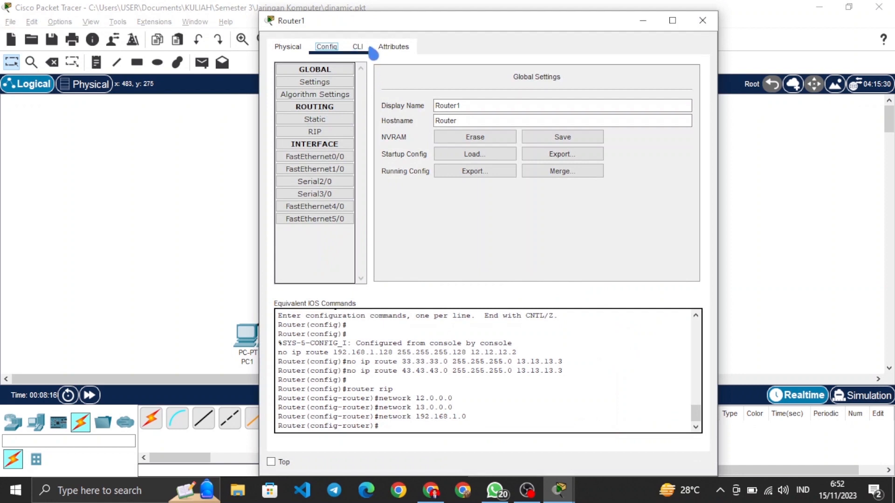
{"action": "left_click", "coordinate": [358, 47]}
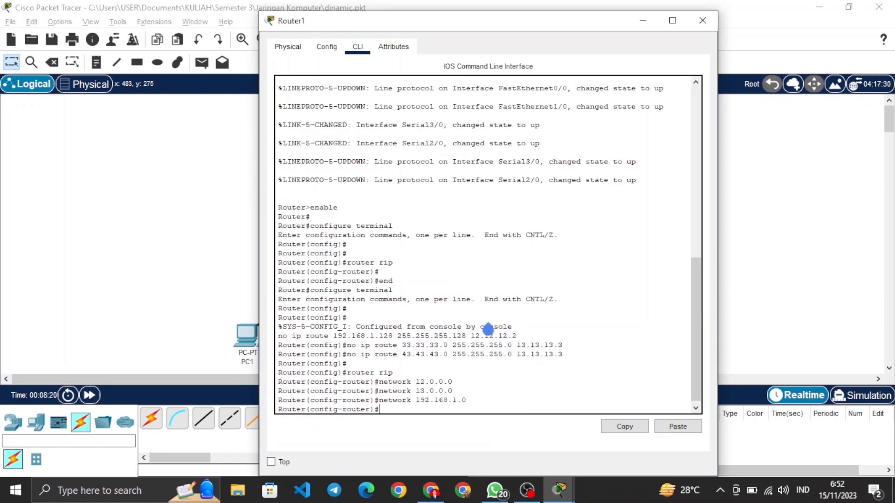
{"action": "type", "text": "no-a"}
{"action": "key", "text": "BackSpace"}
{"action": "key", "text": "BackSpace"}
{"action": "type", "text": "auto-summary"}
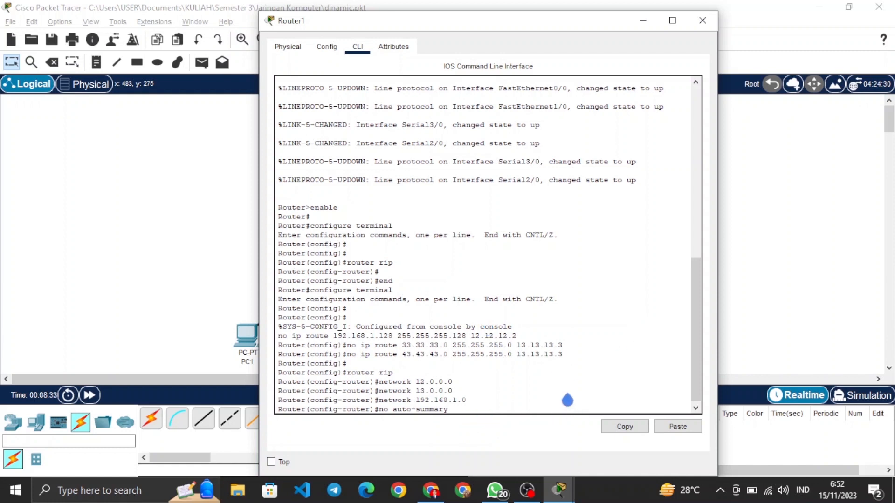
{"action": "key", "text": "Return"}
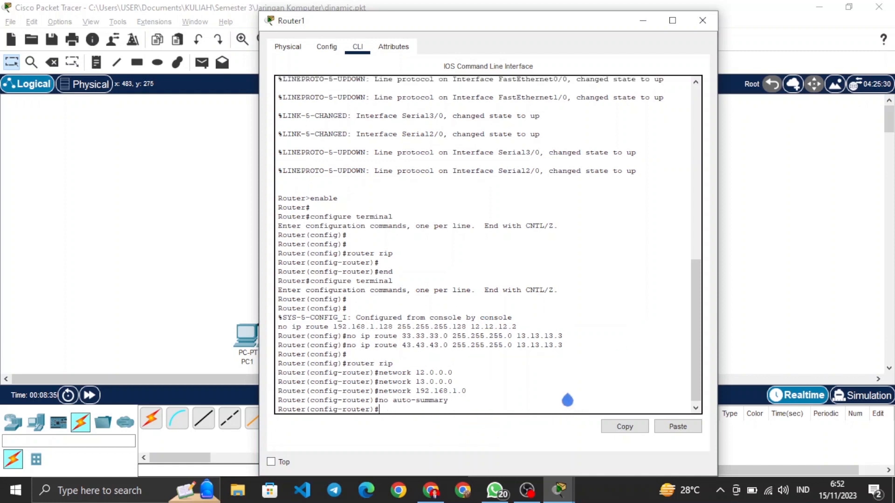
Step: Set Router1's RIP to version 2 with the version 2 command and close the router's window
{"action": "type", "text": "version 2"}
{"action": "key", "text": "Return"}
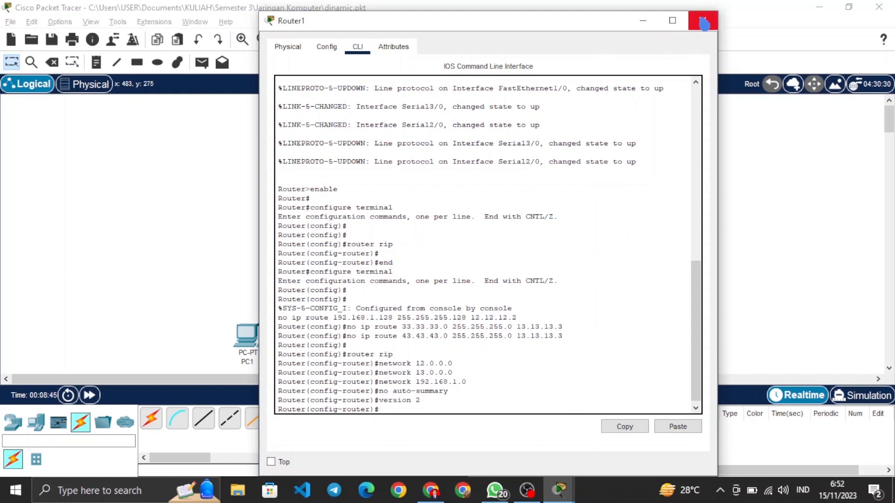
{"action": "left_click", "coordinate": [703, 21]}
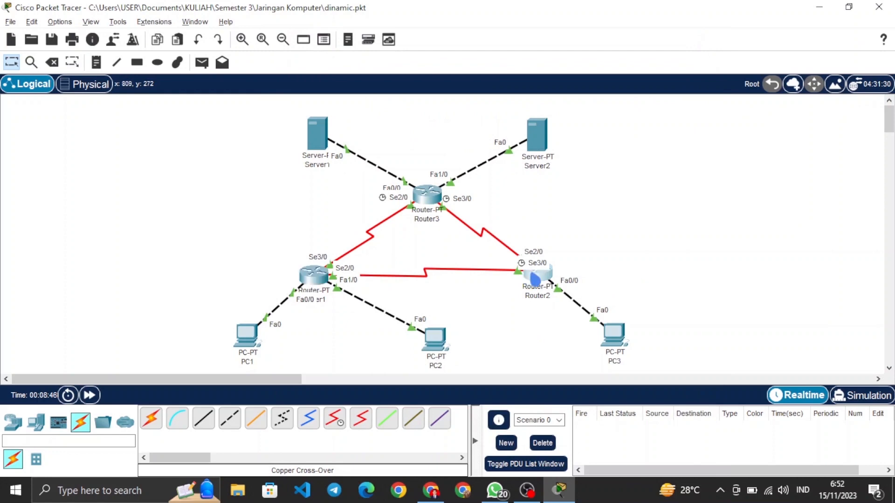
Step: Disable RIP automatic summarization on Router2 by running no auto-summary in its command line
{"action": "left_click", "coordinate": [516, 266]}
{"action": "left_click", "coordinate": [357, 47]}
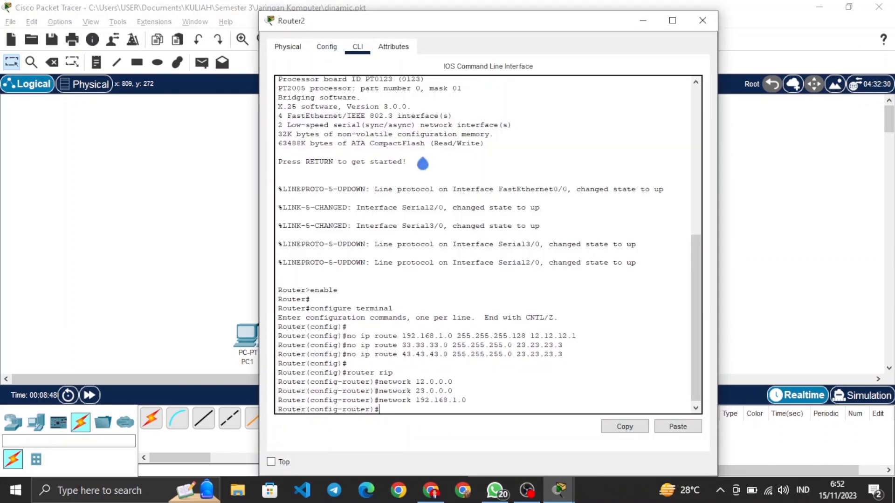
{"action": "type", "text": "no auto"}
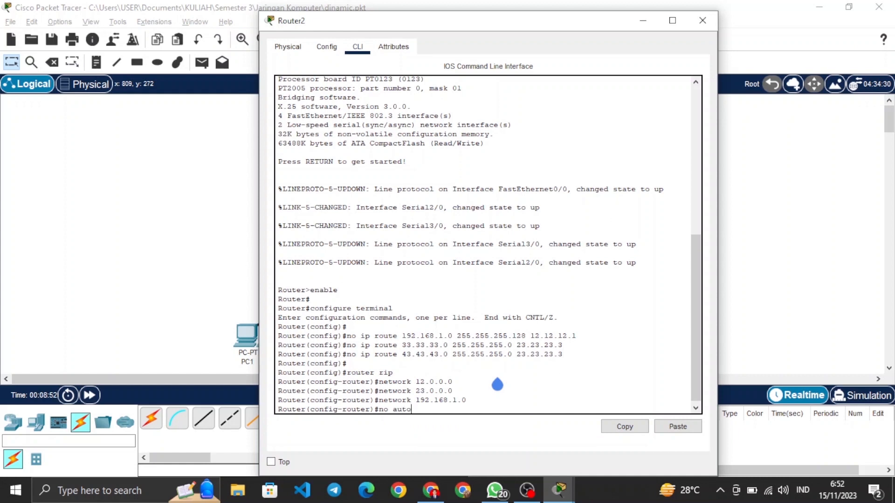
{"action": "type", "text": "-summery"}
{"action": "key", "text": "Return"}
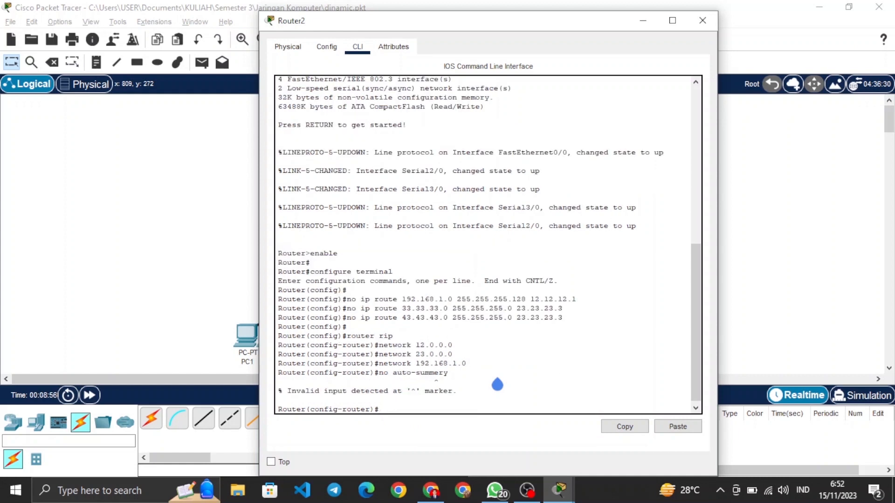
{"action": "type", "text": "no auto-summary"}
{"action": "key", "text": "Return"}
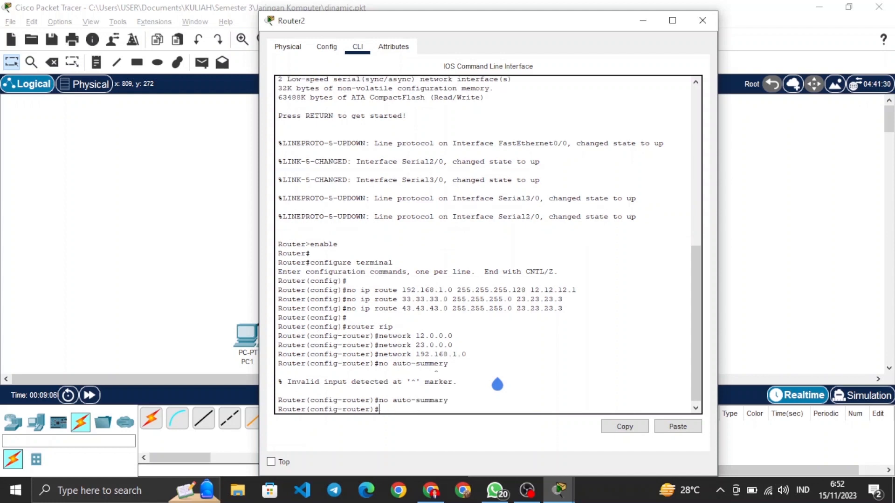
Step: Set Router2's RIP to version 2 with the version 2 command and close the router's window
{"action": "type", "text": "version 2"}
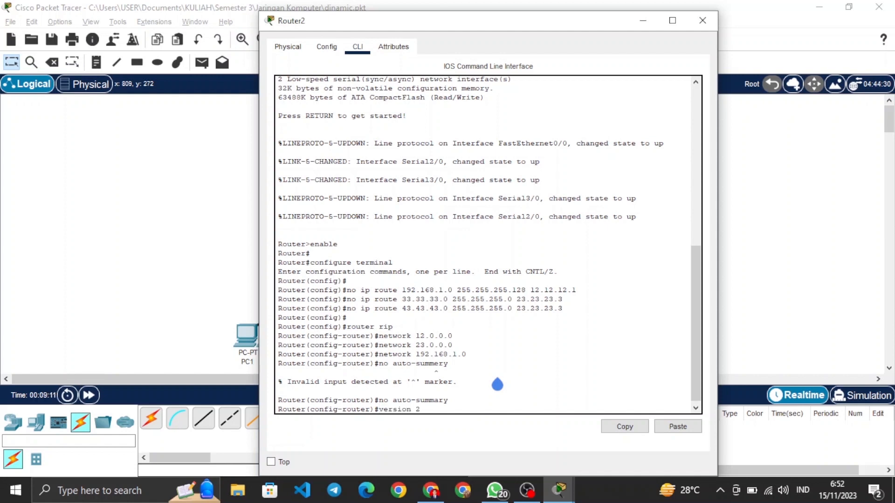
{"action": "key", "text": "Return"}
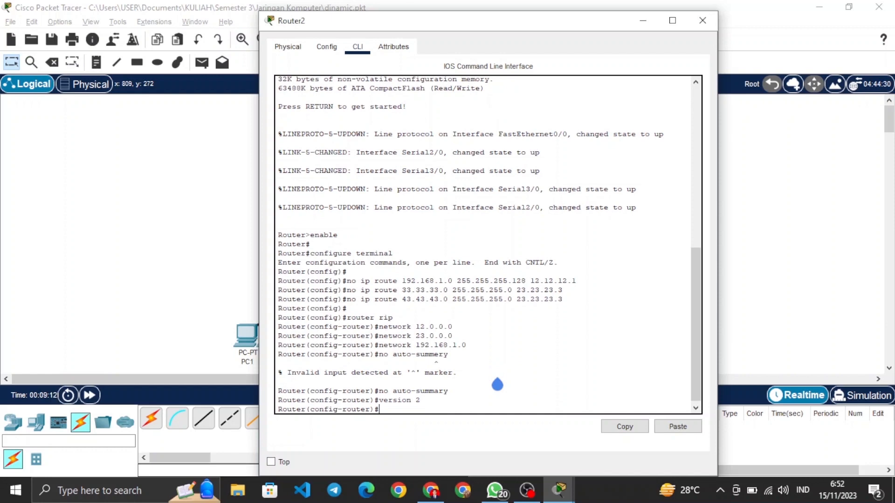
{"action": "left_click", "coordinate": [702, 21]}
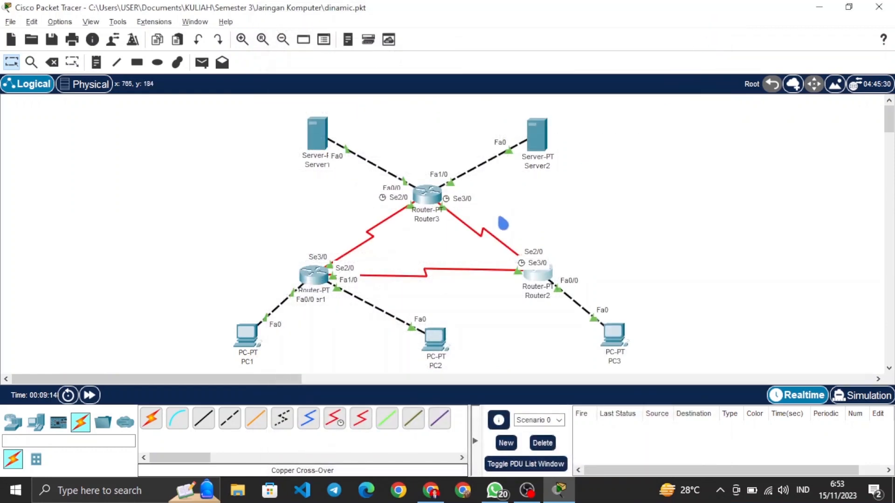
Step: Disable RIP automatic summarization on Router3 by running no auto-summary in its command line
{"action": "left_click", "coordinate": [435, 203]}
{"action": "left_click", "coordinate": [358, 46]}
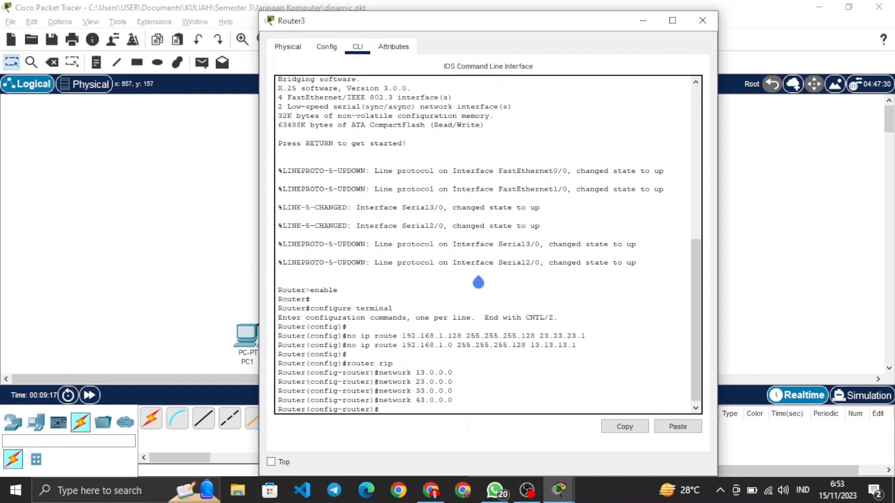
{"action": "type", "text": "no auto-smmary"}
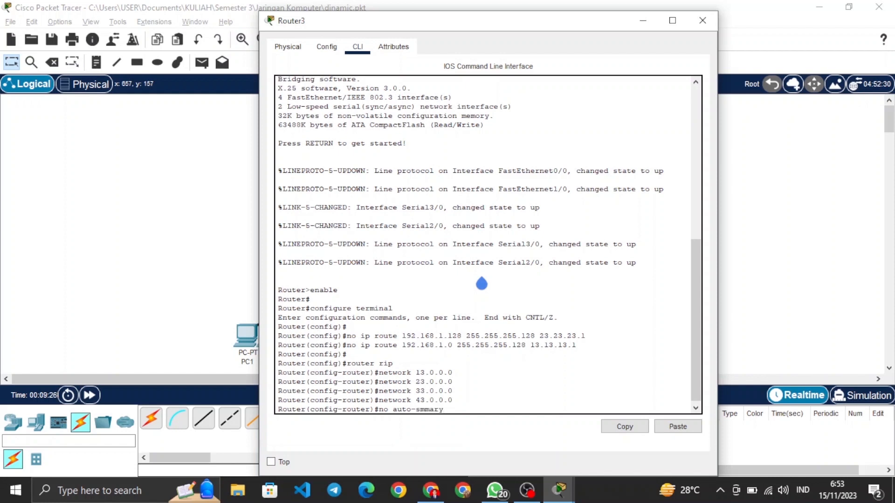
{"action": "key", "text": "Left"}
{"action": "key", "text": "Left"}
{"action": "key", "text": "Left"}
{"action": "key", "text": "Left"}
{"action": "key", "text": "Left"}
{"action": "type", "text": "u"}
{"action": "key", "text": "Return"}
Step: Set Router3's RIP to version 2 with the version 2 command and close the router's window
{"action": "type", "text": "v"}
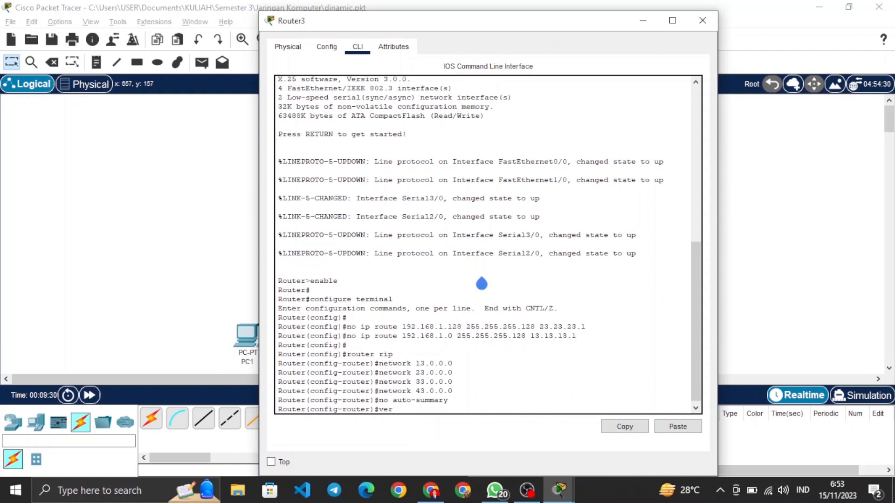
{"action": "type", "text": "ersion 2"}
{"action": "key", "text": "Return"}
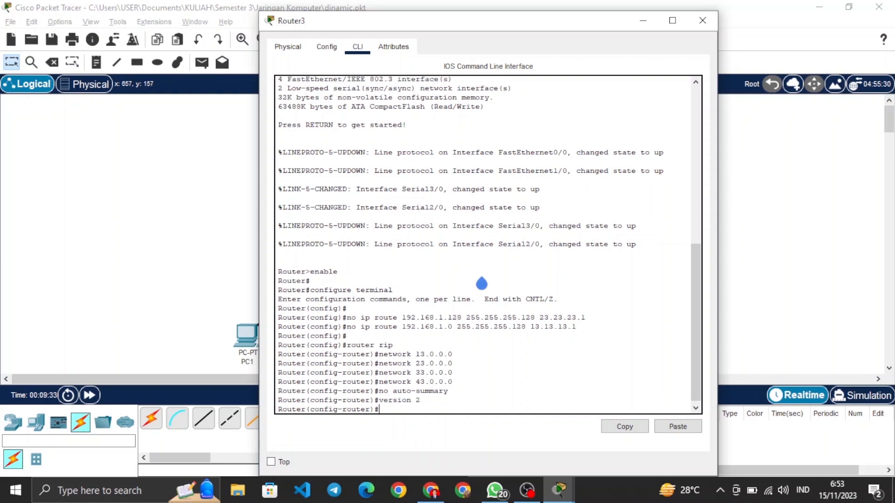
{"action": "left_click", "coordinate": [702, 21]}
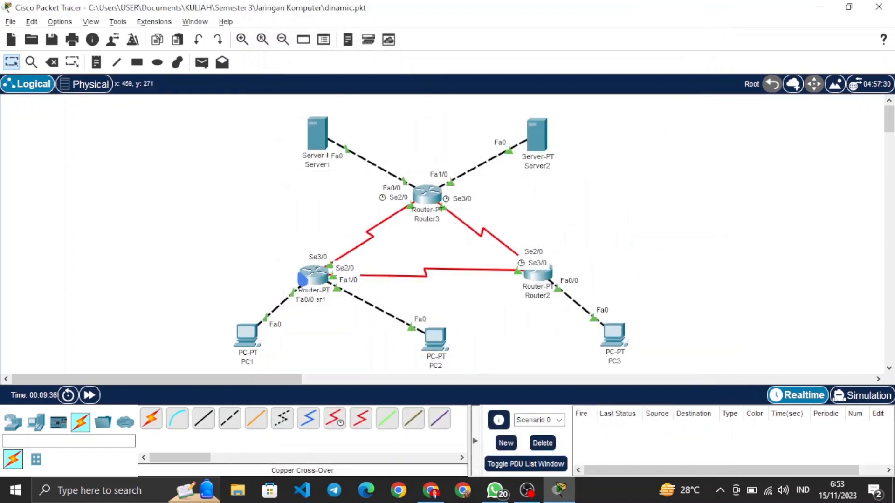
Step: Save Router1's running configuration to NVRAM from its global settings and close the router's window
{"action": "left_click", "coordinate": [308, 276]}
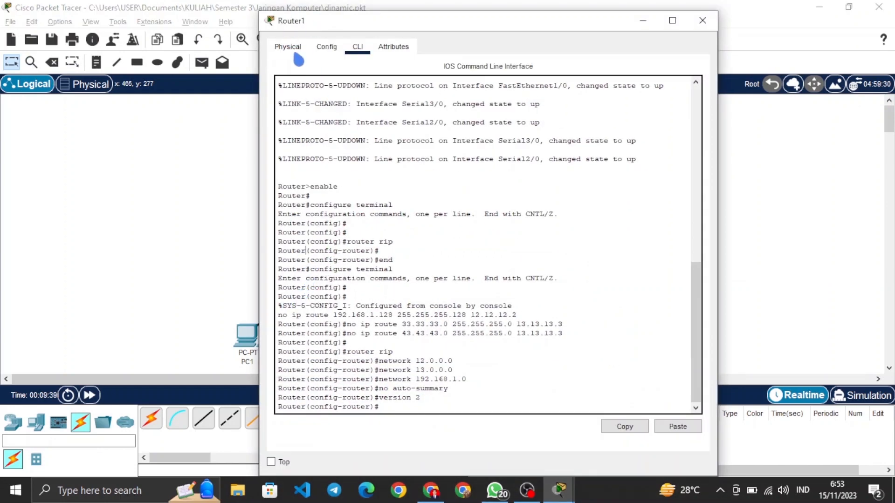
{"action": "left_click", "coordinate": [329, 54]}
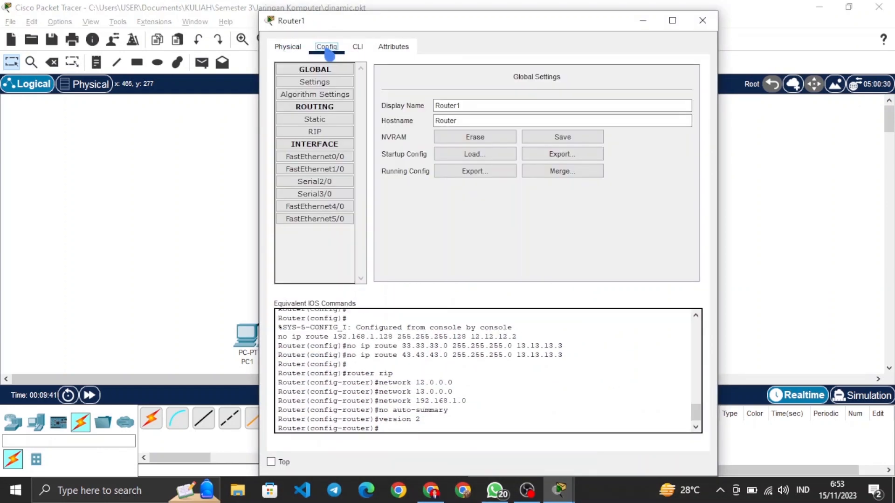
{"action": "left_click", "coordinate": [327, 84]}
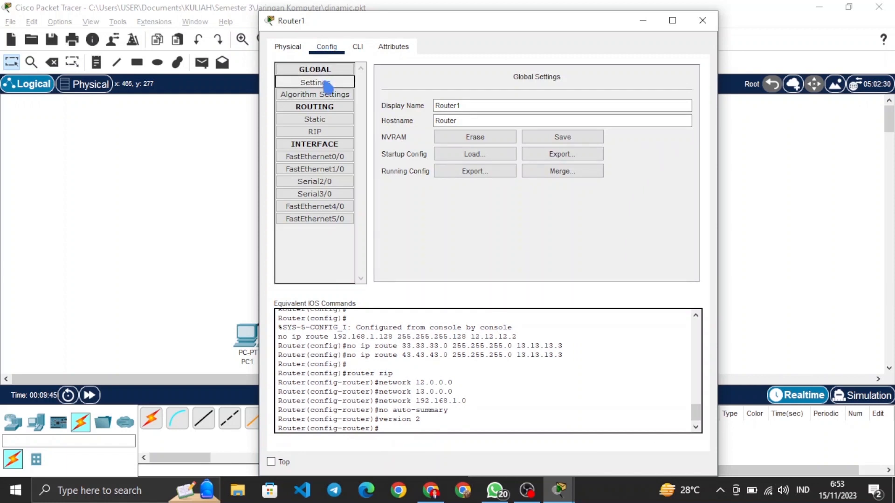
{"action": "left_click", "coordinate": [558, 142]}
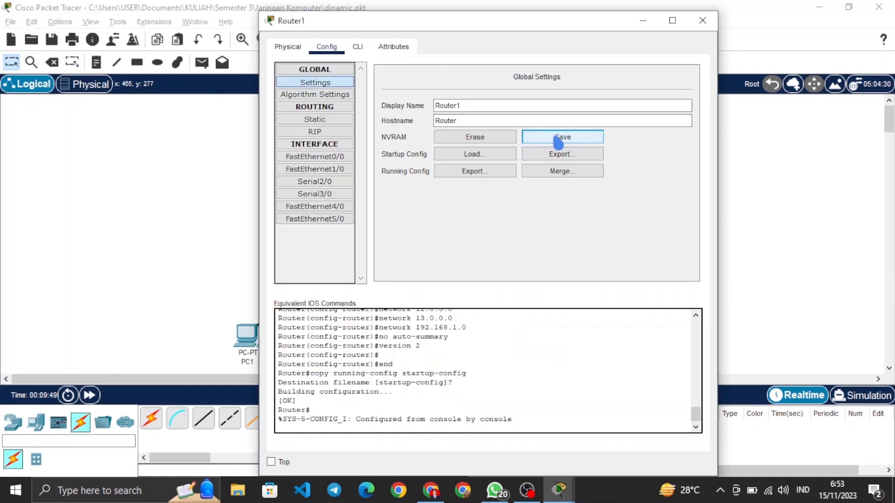
{"action": "left_click", "coordinate": [702, 20]}
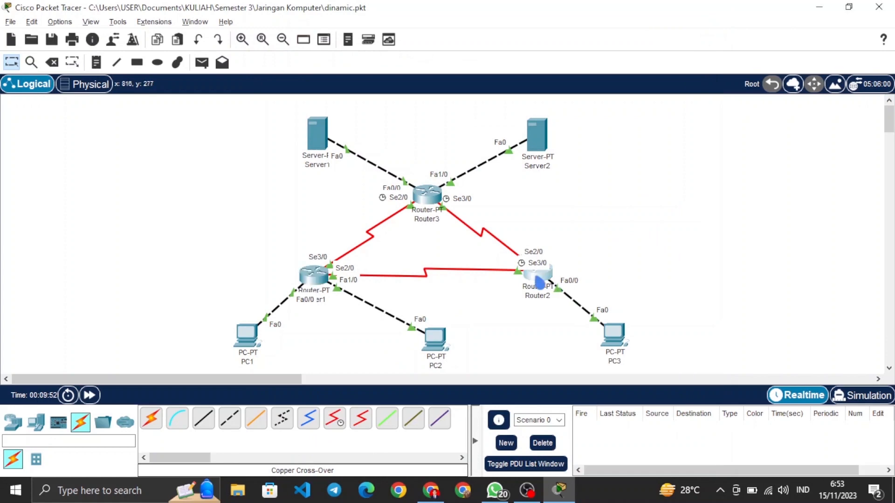
Step: Save Router2's running configuration to NVRAM from its global settings and close the router's window
{"action": "left_click", "coordinate": [540, 282]}
{"action": "left_click", "coordinate": [326, 46]}
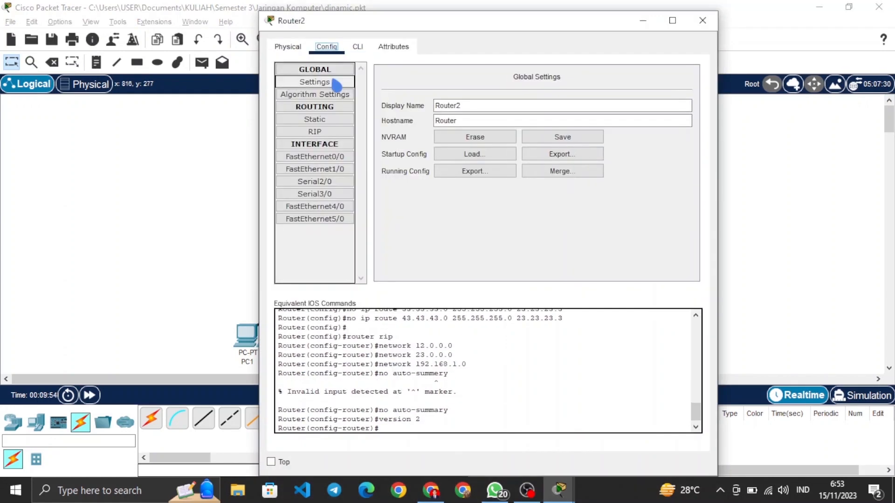
{"action": "left_click", "coordinate": [563, 137]}
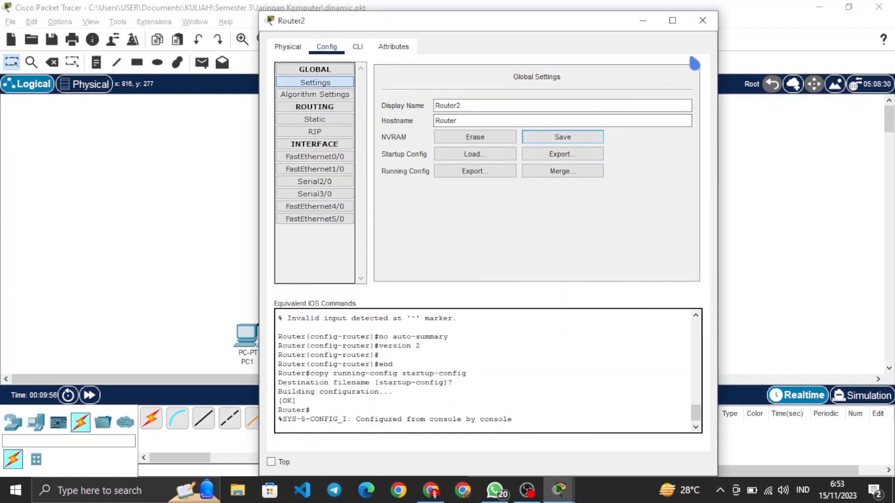
{"action": "left_click", "coordinate": [702, 20]}
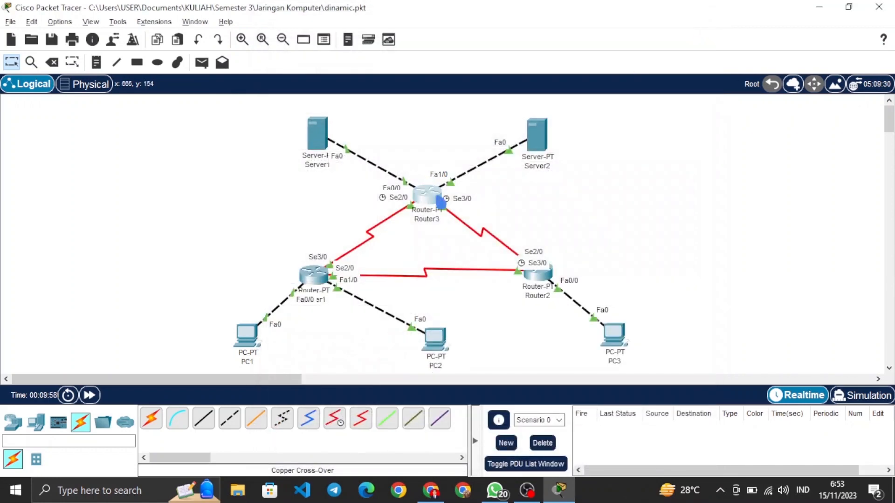
Step: Save Router3's running configuration to NVRAM from its global settings and close the router's window
{"action": "left_click", "coordinate": [440, 202]}
{"action": "left_click", "coordinate": [330, 49]}
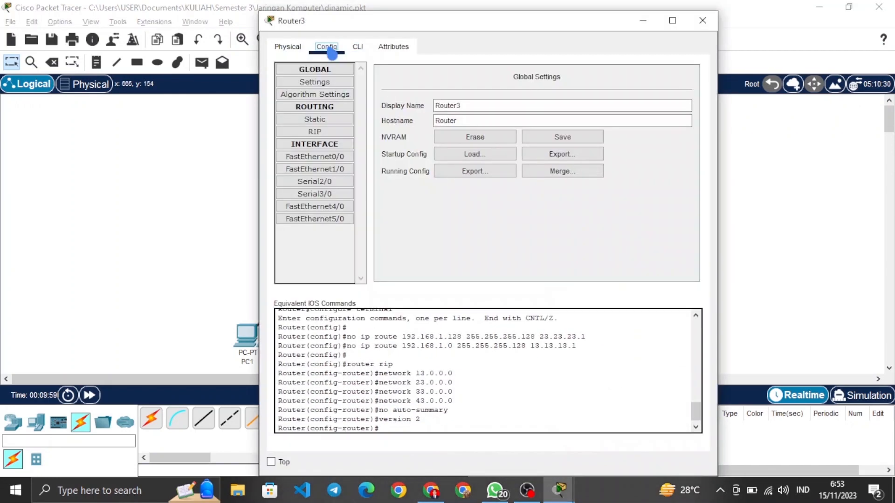
{"action": "left_click", "coordinate": [536, 136]}
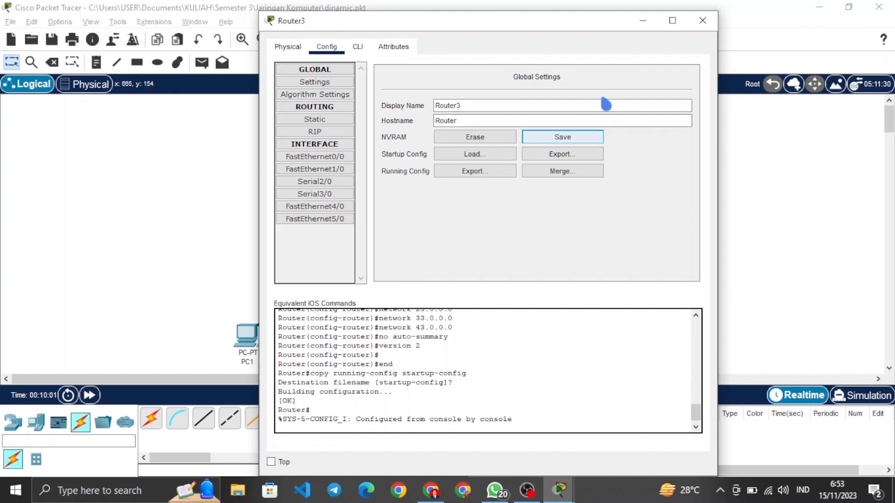
{"action": "left_click", "coordinate": [702, 20]}
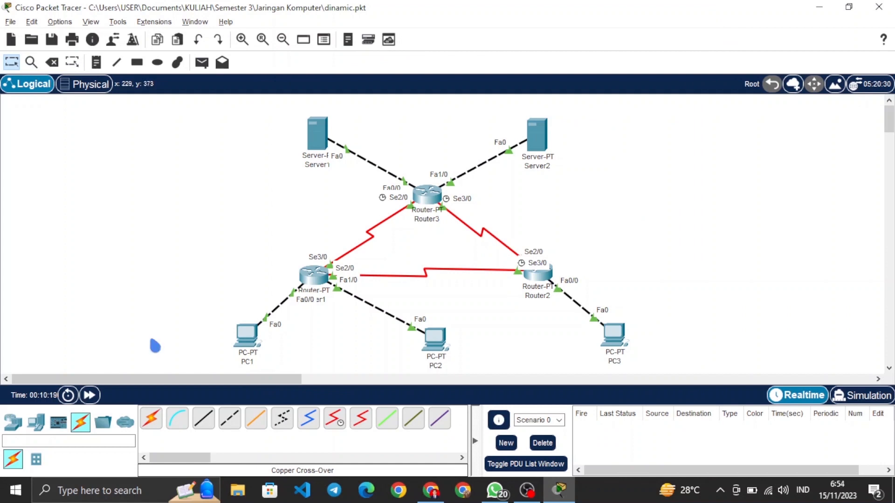
Step: Power cycle all devices and accept the network reset
{"action": "left_click", "coordinate": [68, 395]}
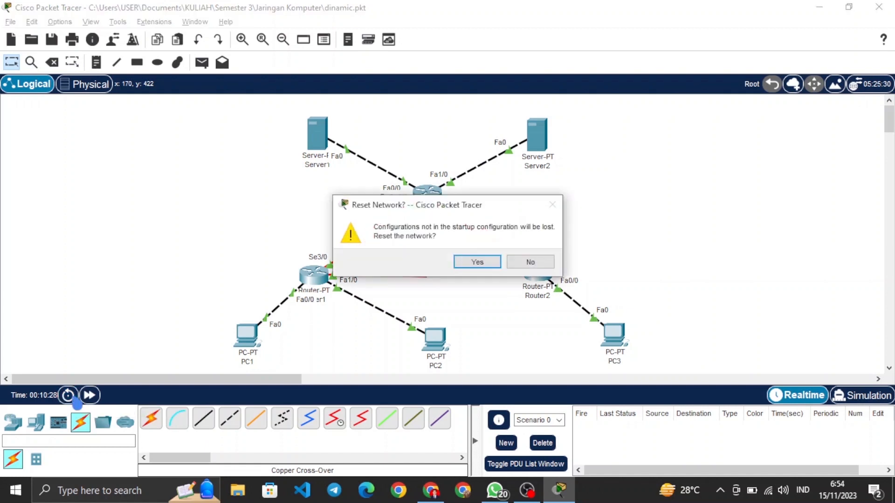
{"action": "left_click", "coordinate": [473, 262]}
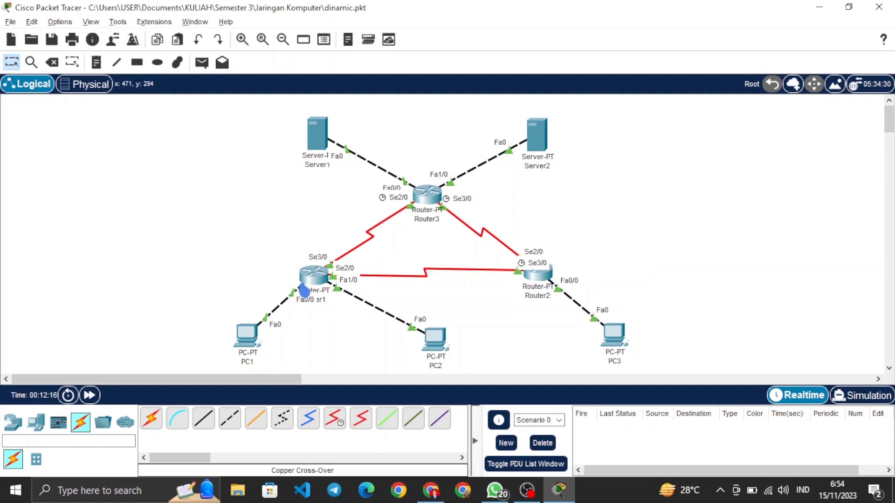
Step: Display Router1's routing table from its command line with show ip route
{"action": "left_click", "coordinate": [314, 286]}
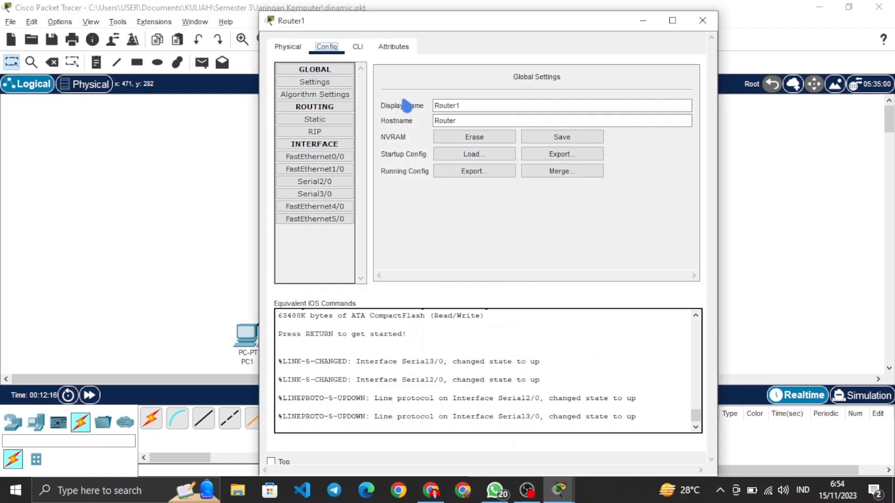
{"action": "left_click", "coordinate": [361, 48]}
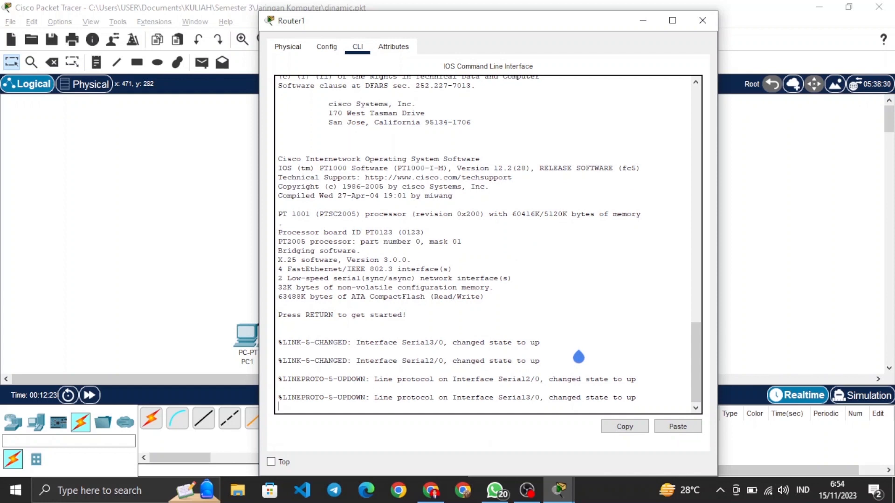
{"action": "key", "text": "Return"}
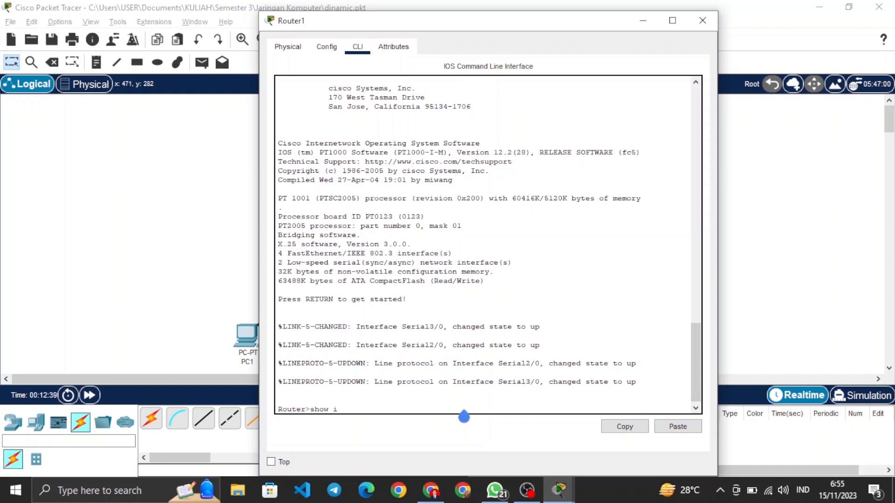
{"action": "type", "text": "show ip route"}
{"action": "key", "text": "Return"}
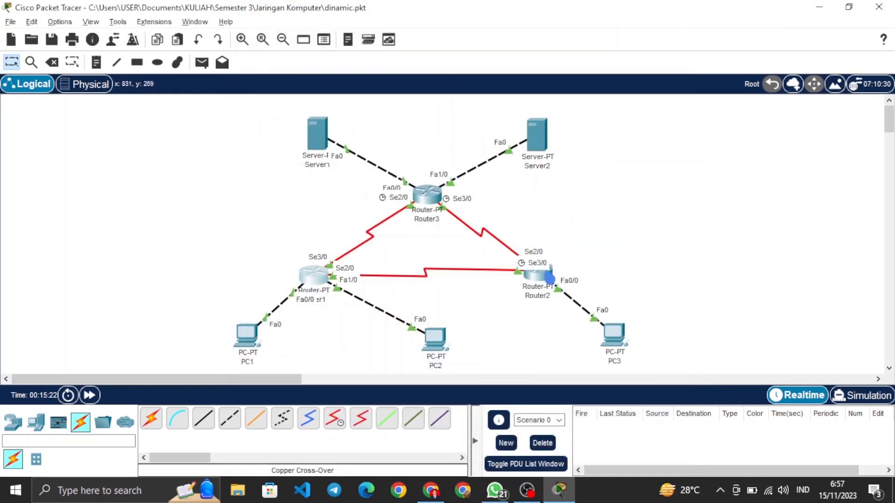
Step: Display Router2's routing table from its command line with show ip route, and close the router's window
{"action": "left_click", "coordinate": [550, 278]}
{"action": "left_click", "coordinate": [357, 49]}
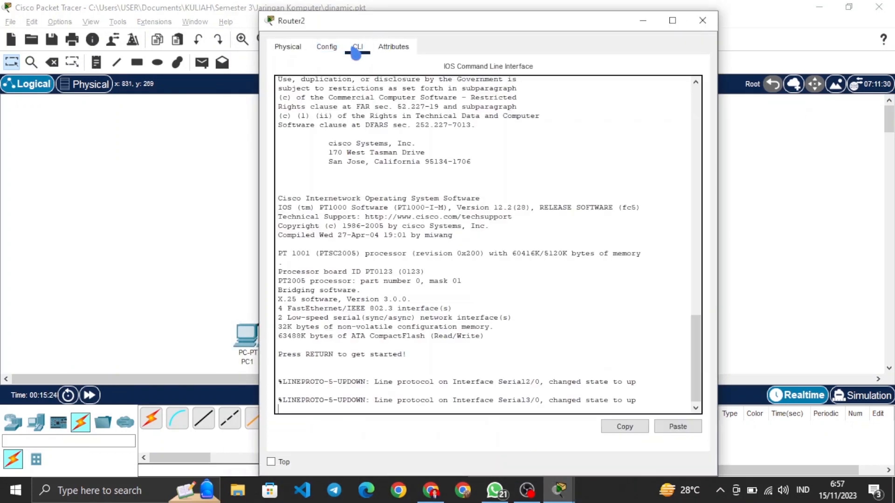
{"action": "key", "text": "Return"}
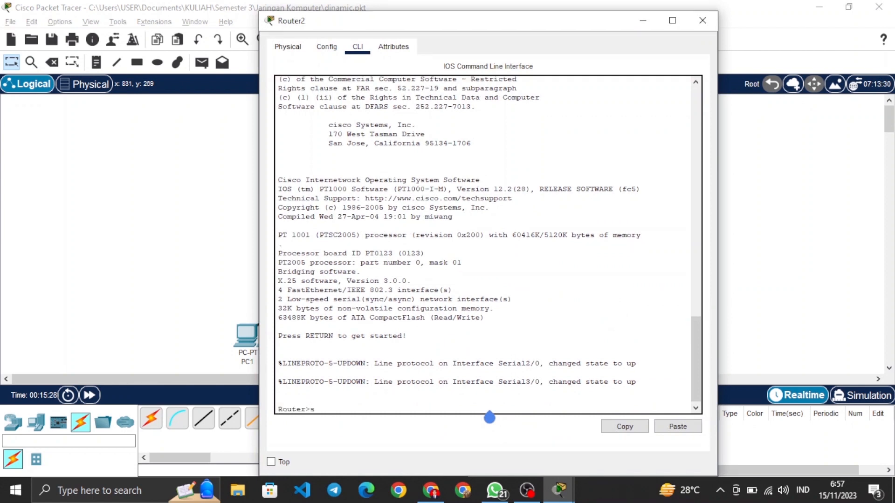
{"action": "type", "text": "show ip"}
{"action": "type", "text": " ro"}
{"action": "type", "text": "ute"}
{"action": "key", "text": "BackSpace"}
{"action": "type", "text": "te"}
{"action": "key", "text": "Return"}
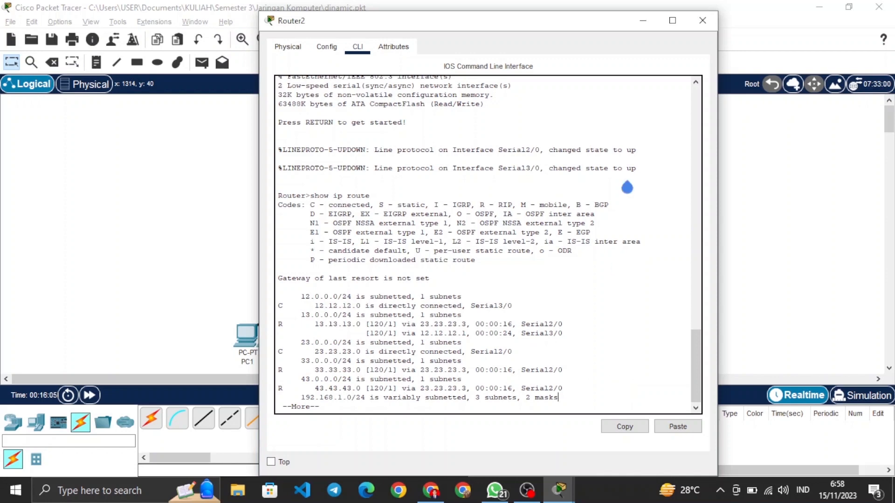
{"action": "left_click", "coordinate": [702, 21]}
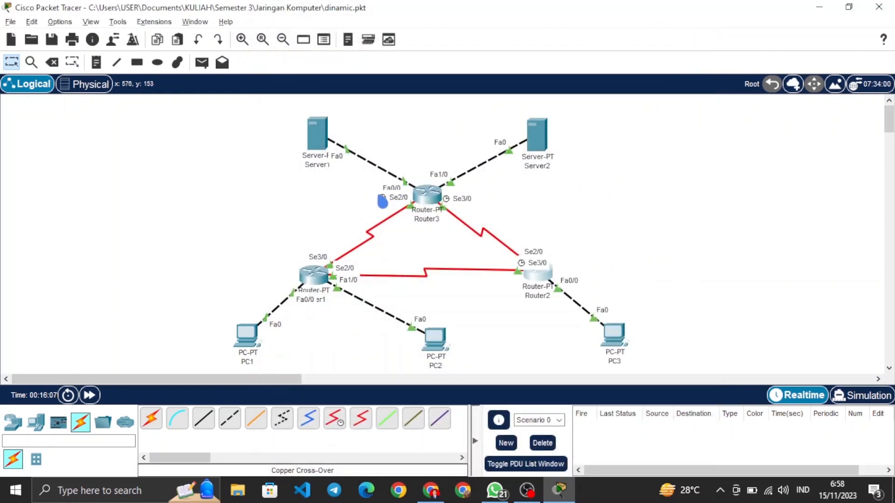
Step: Display Router3's routing table from its command line with show ip route, and close the router's window
{"action": "left_click", "coordinate": [426, 205]}
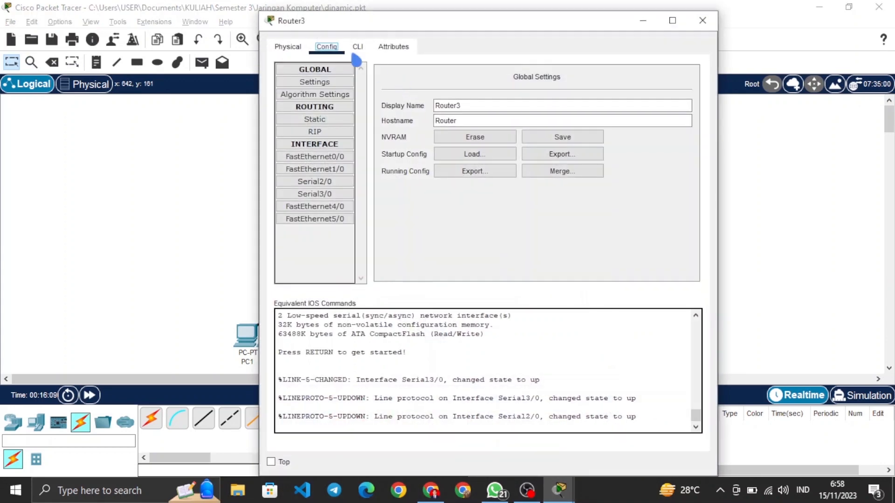
{"action": "left_click", "coordinate": [367, 54]}
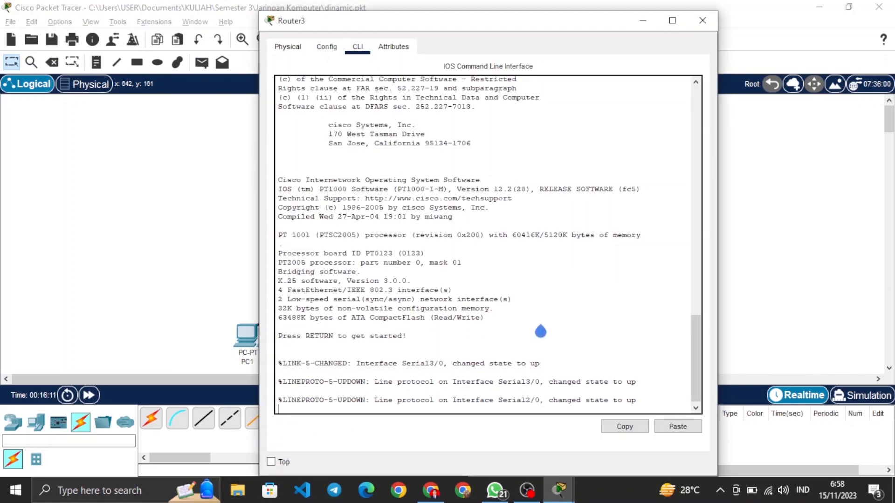
{"action": "key", "text": "Return"}
{"action": "type", "text": "s"}
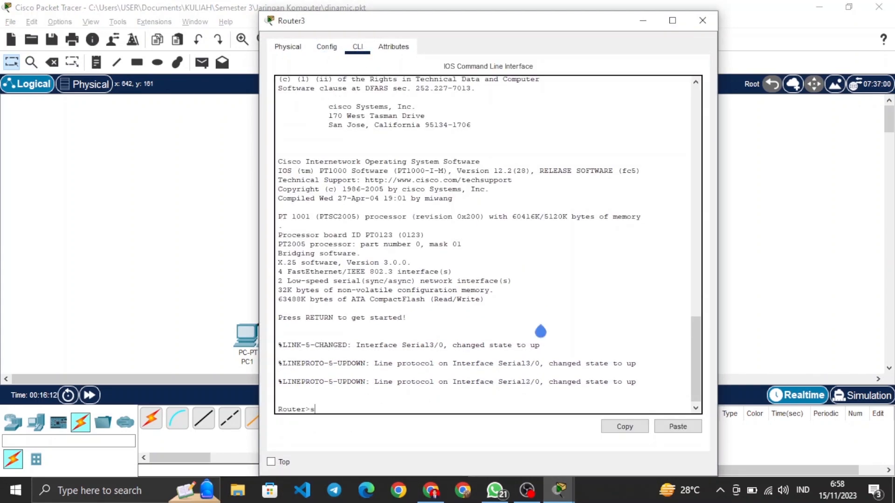
{"action": "type", "text": "how ip route"}
{"action": "key", "text": "Return"}
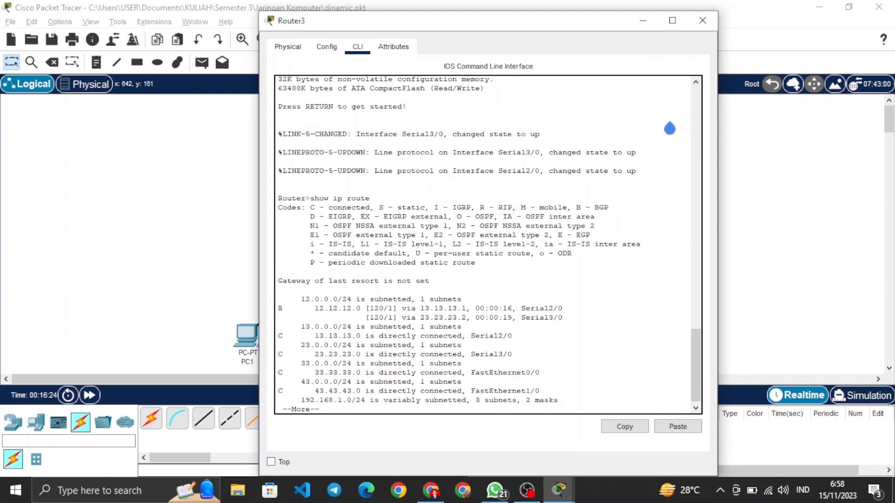
{"action": "left_click", "coordinate": [703, 20]}
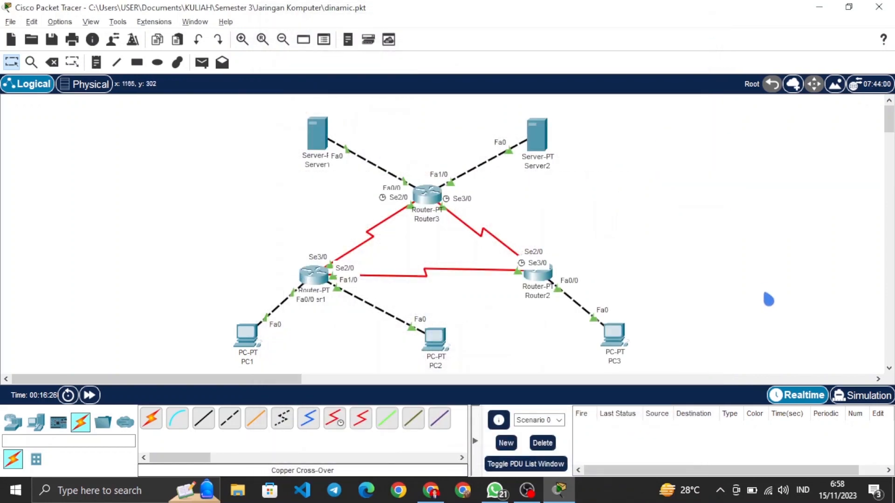
Step: Switch to simulation mode and add simple PDUs from PC1 to PC2 and from PC1 to PC3
{"action": "left_click", "coordinate": [851, 396]}
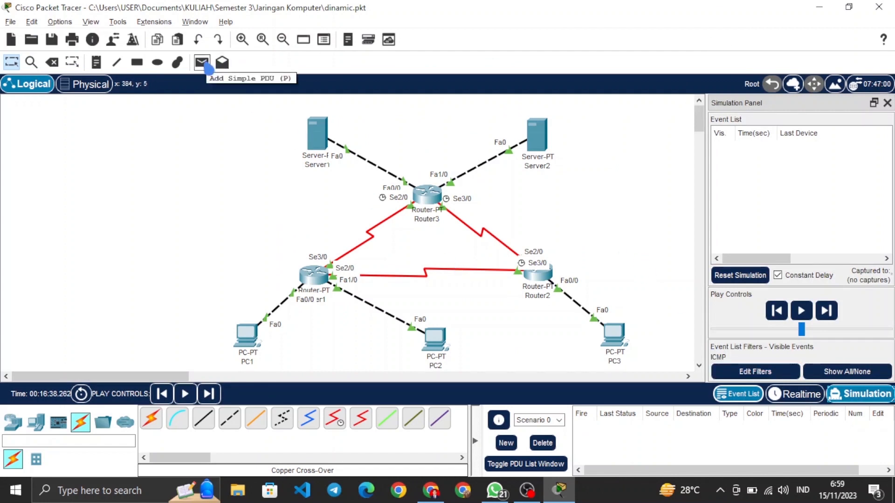
{"action": "left_click", "coordinate": [208, 68]}
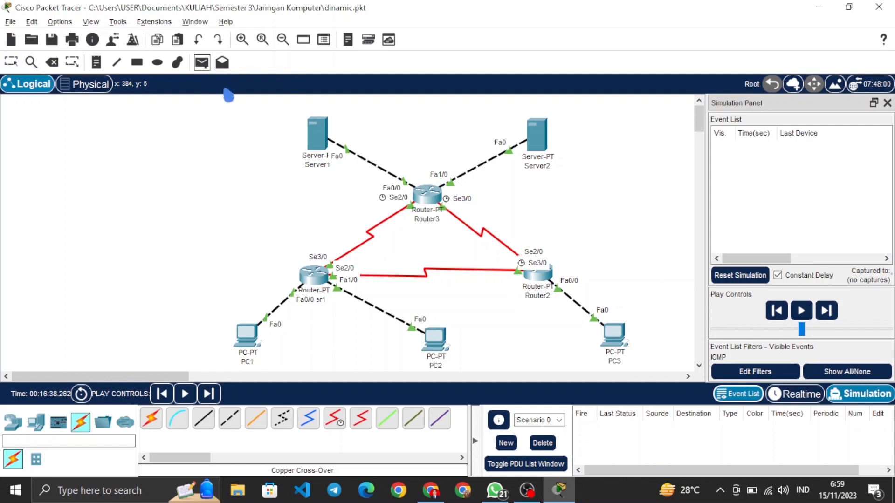
{"action": "left_click", "coordinate": [248, 335]}
{"action": "left_click", "coordinate": [448, 339]}
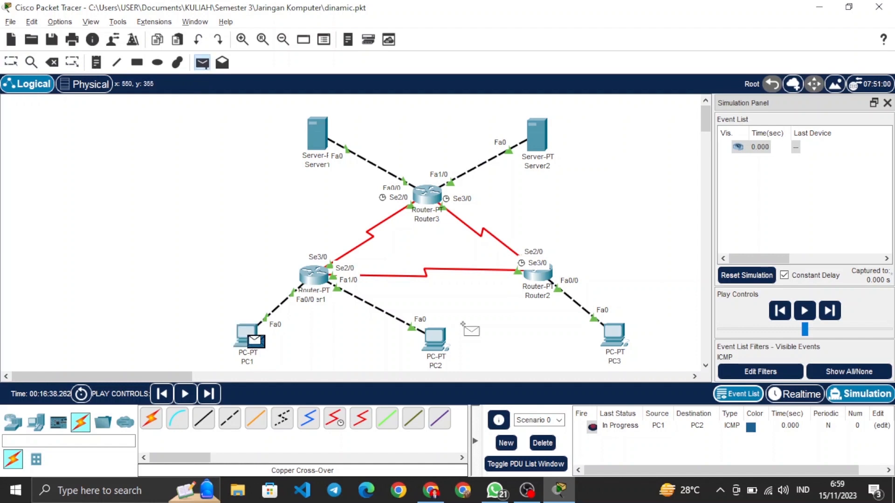
{"action": "left_click", "coordinate": [621, 337]}
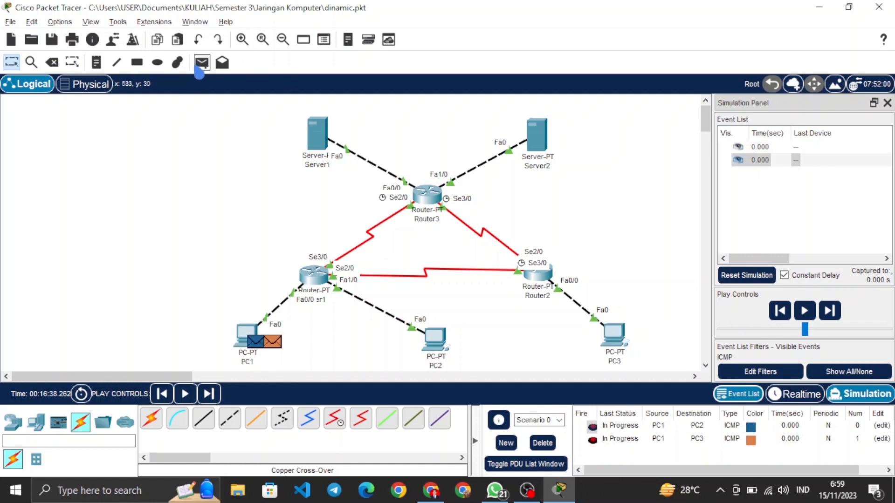
Step: Add simple PDUs from PC1 to Server1 and from PC1 to Server2
{"action": "left_click", "coordinate": [251, 334]}
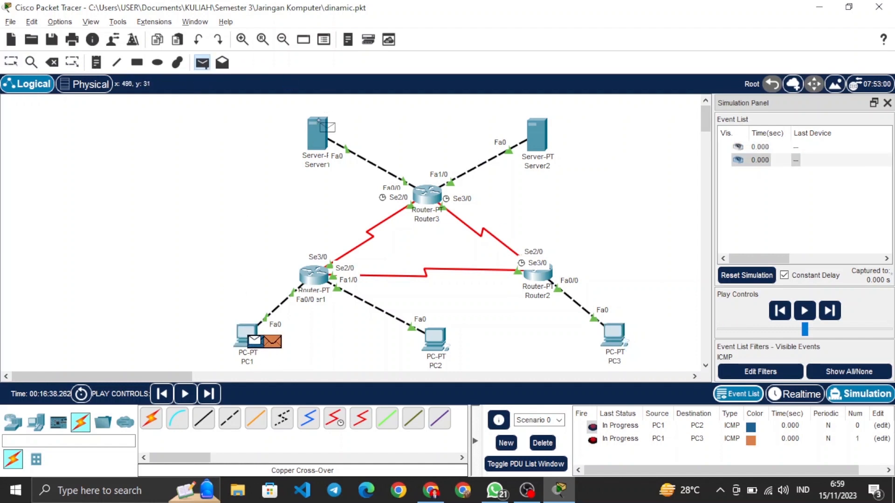
{"action": "left_click", "coordinate": [324, 142]}
{"action": "left_click", "coordinate": [202, 62]}
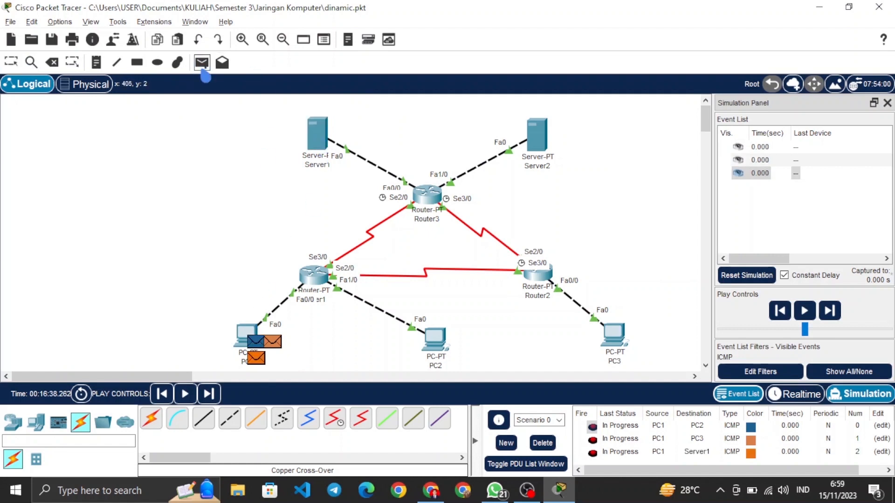
{"action": "left_click", "coordinate": [243, 339]}
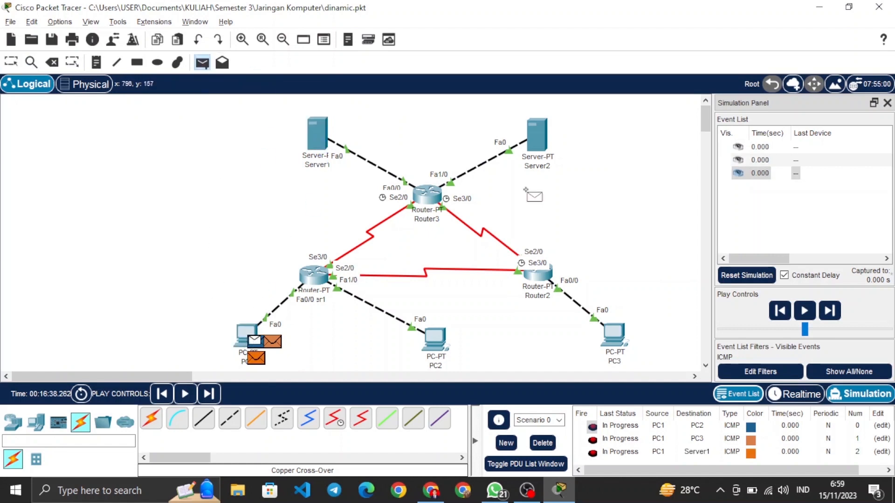
{"action": "left_click", "coordinate": [549, 148]}
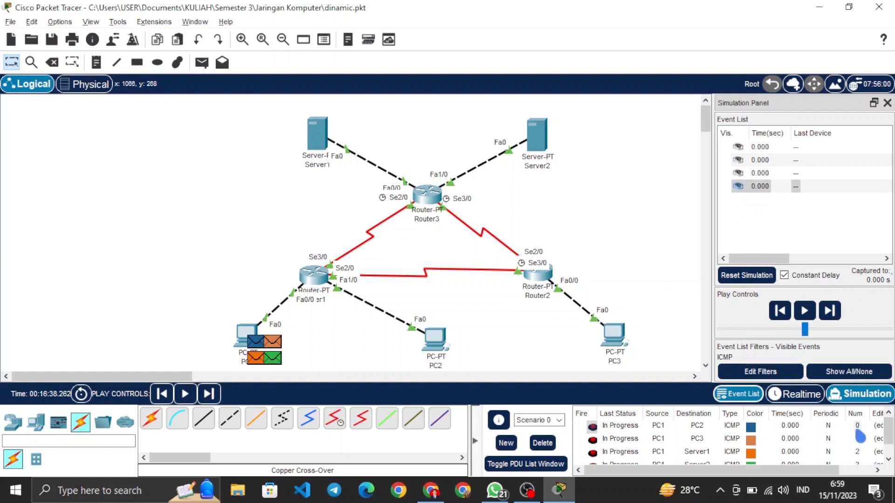
{"action": "left_click", "coordinate": [766, 373]}
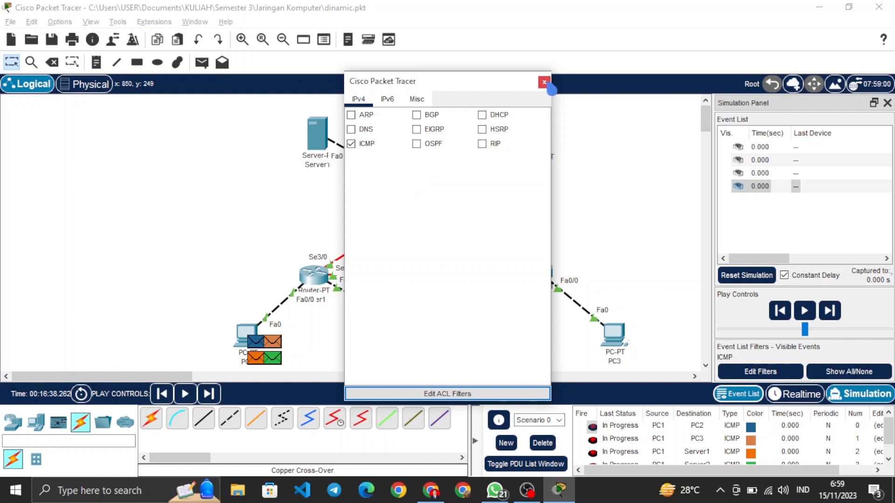
{"action": "left_click", "coordinate": [544, 83]}
{"action": "left_click", "coordinate": [869, 334]}
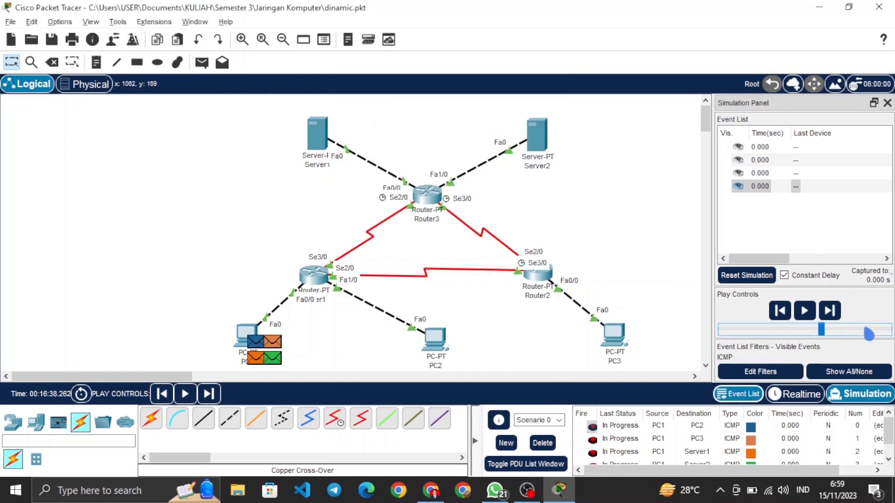
{"action": "left_click", "coordinate": [808, 331]}
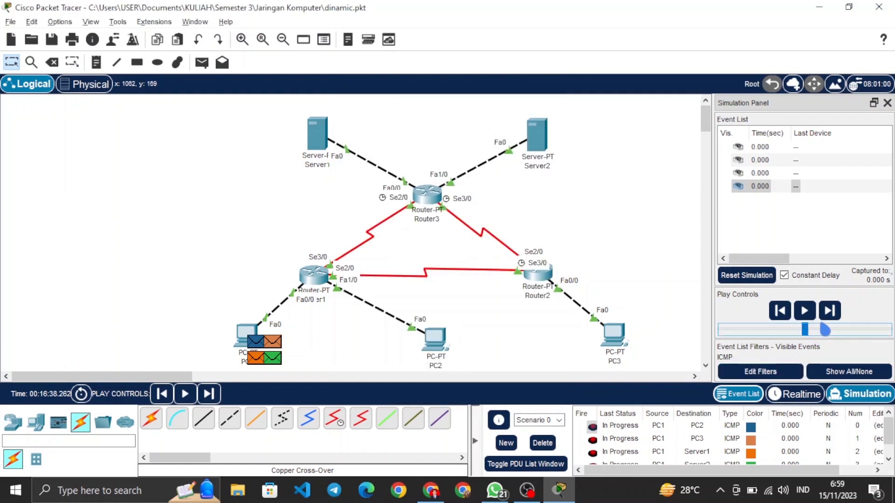
{"action": "left_click", "coordinate": [863, 312]}
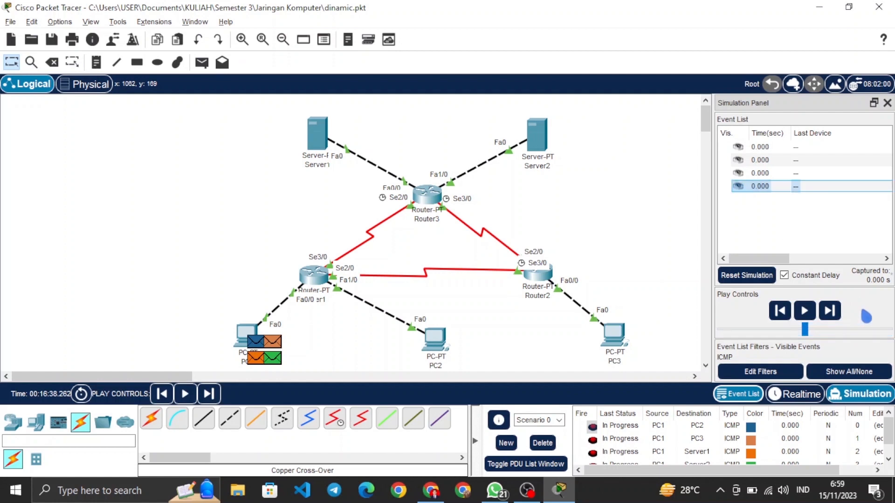
Step: Step the simulation forward event by event to trace the four PDUs sent from PC1
{"action": "left_click", "coordinate": [833, 317]}
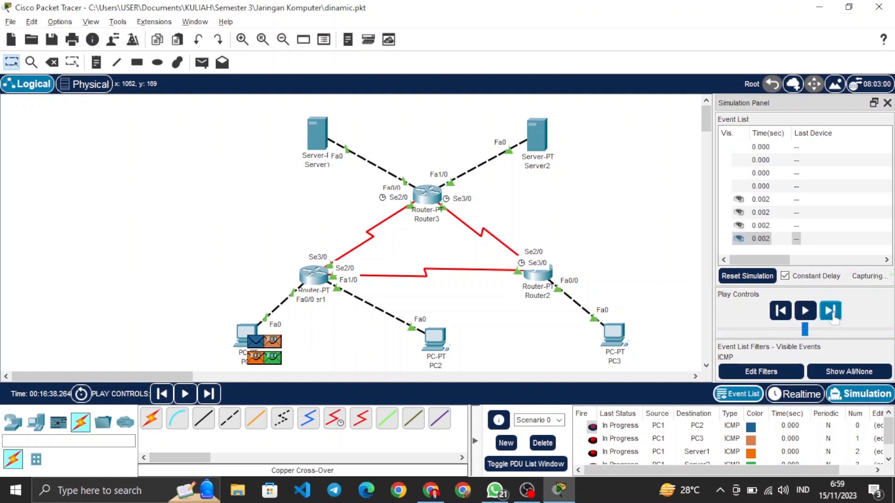
{"action": "left_click", "coordinate": [830, 312]}
{"action": "left_click", "coordinate": [830, 312]}
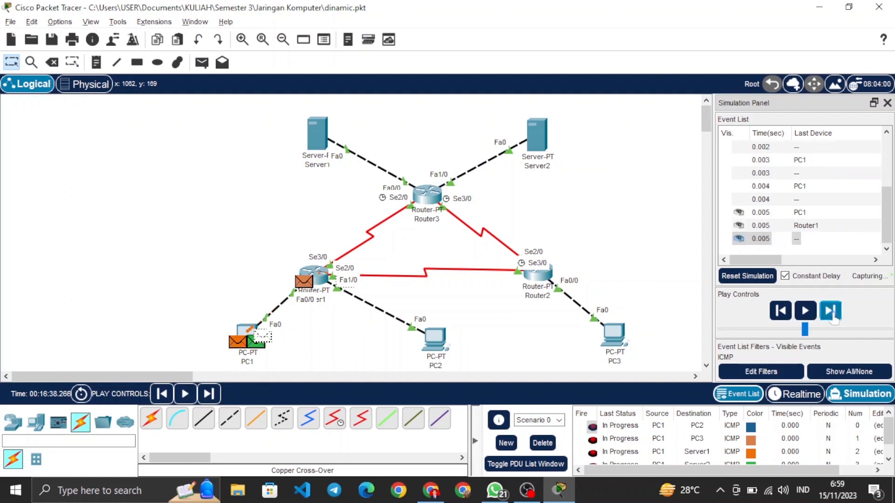
{"action": "left_click", "coordinate": [831, 311]}
{"action": "left_click", "coordinate": [830, 311]}
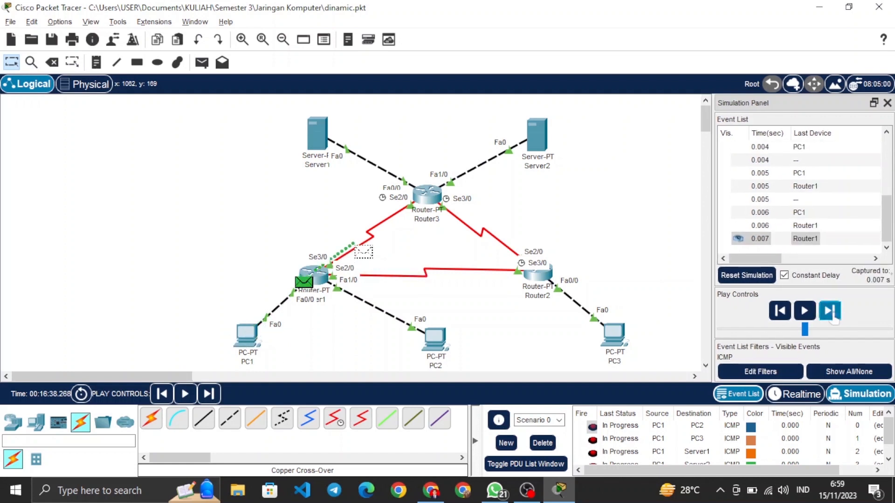
{"action": "left_click", "coordinate": [831, 314]}
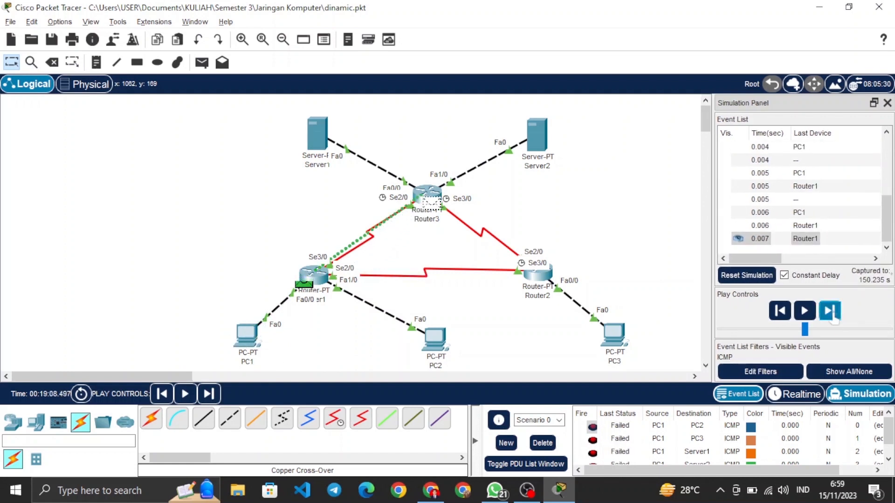
{"action": "left_click", "coordinate": [831, 313]}
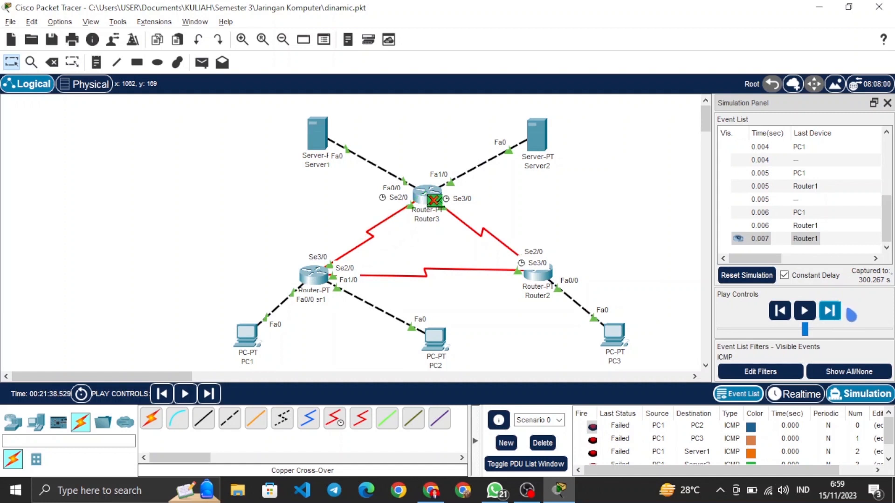
Step: Reset the simulation and step forward event by event through the complete round trips of PC1's four PDUs
{"action": "left_click", "coordinate": [750, 277]}
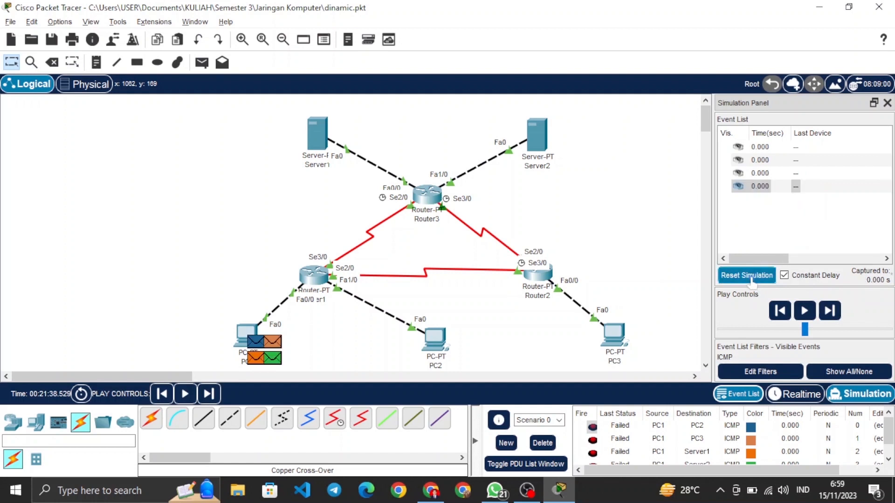
{"action": "left_click", "coordinate": [829, 310]}
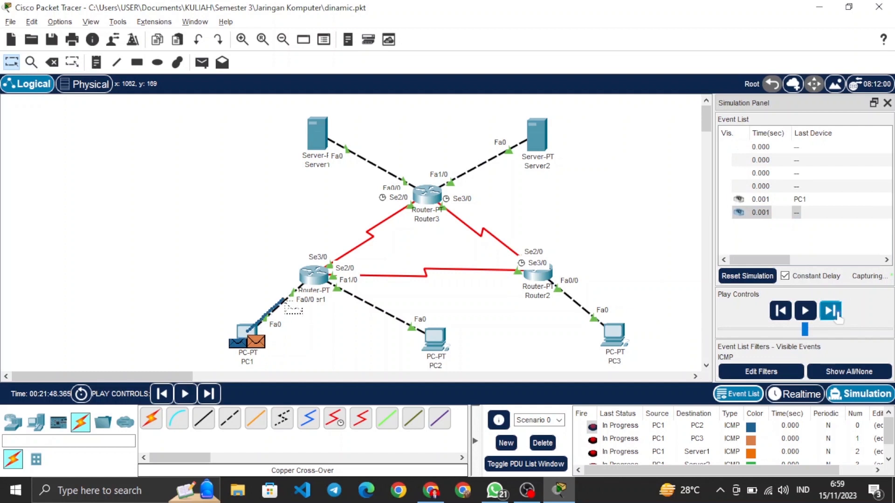
{"action": "left_click", "coordinate": [830, 310]}
{"action": "left_click", "coordinate": [836, 314]}
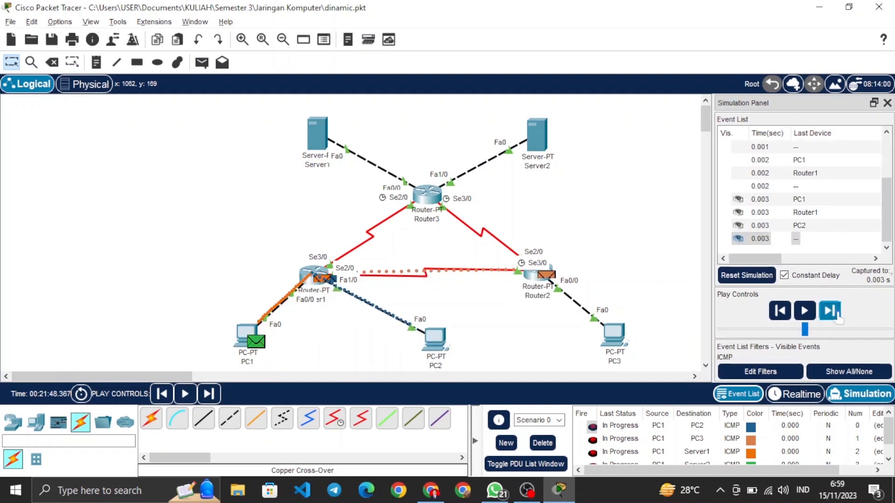
{"action": "left_click", "coordinate": [836, 315]}
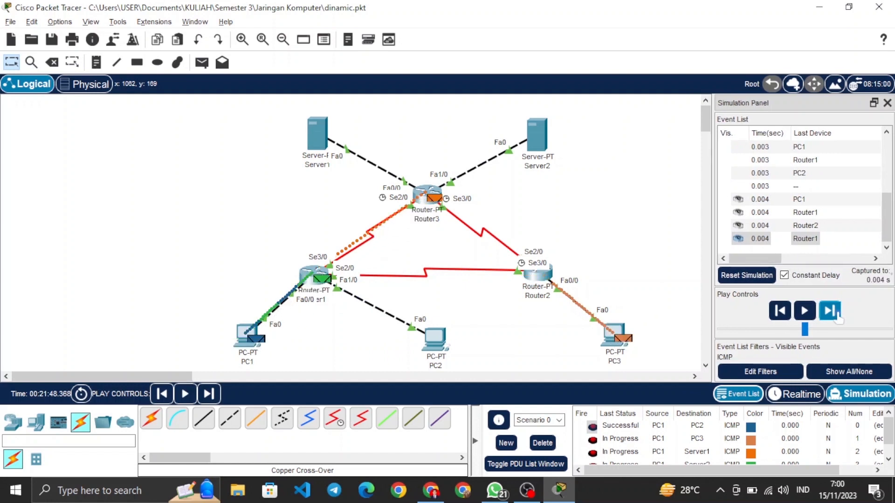
{"action": "left_click", "coordinate": [835, 314]}
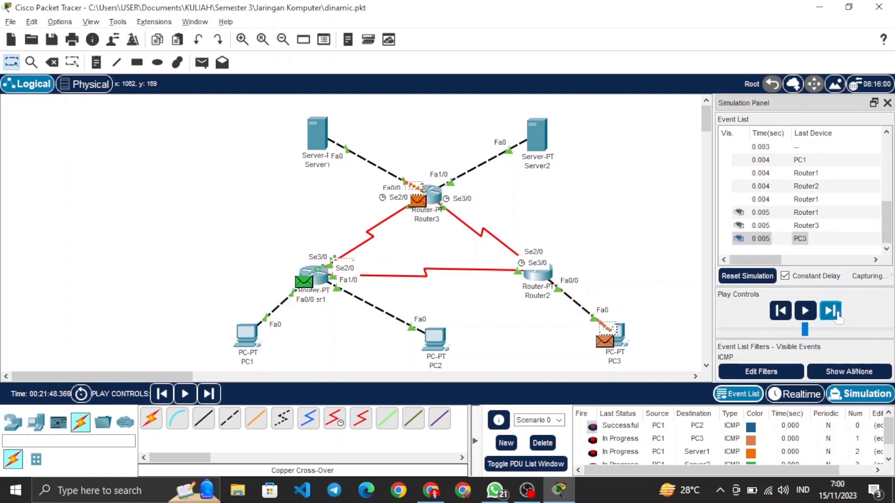
{"action": "left_click", "coordinate": [836, 316]}
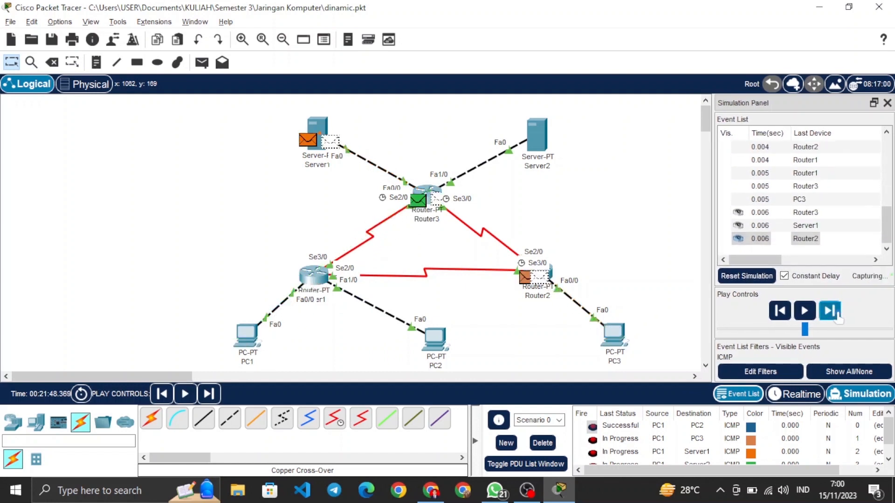
{"action": "left_click", "coordinate": [837, 316]}
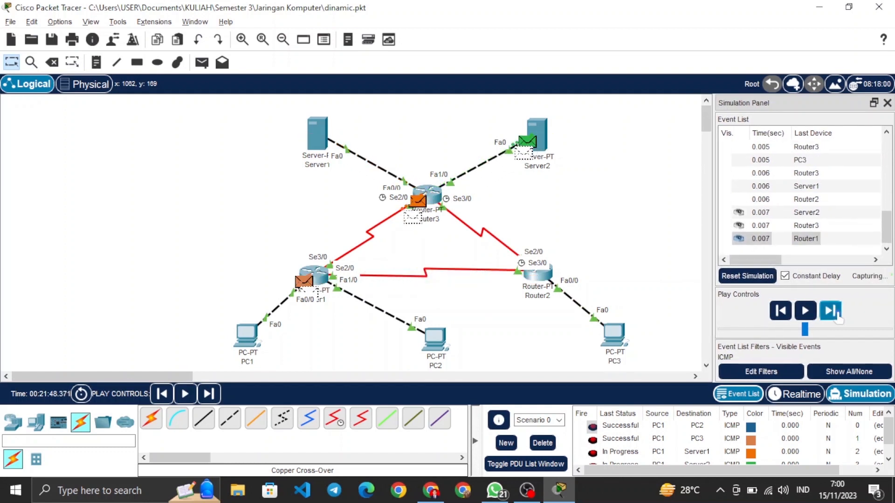
{"action": "left_click", "coordinate": [837, 315]}
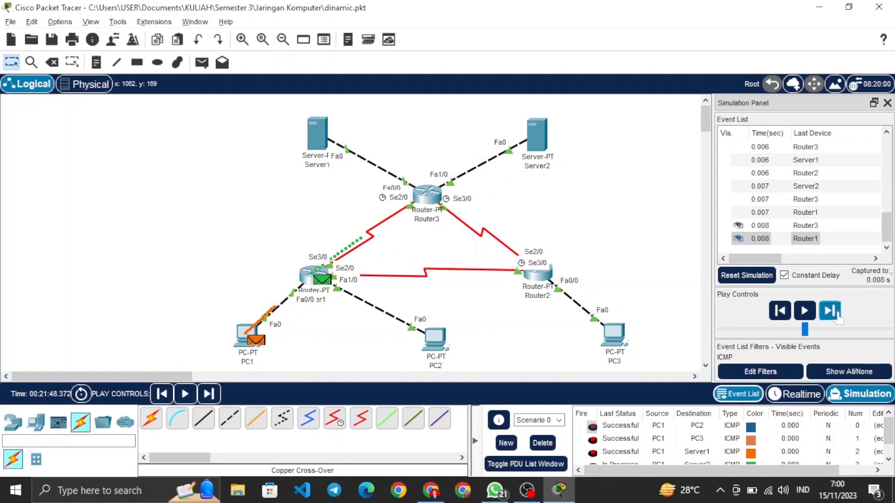
{"action": "left_click", "coordinate": [837, 316]}
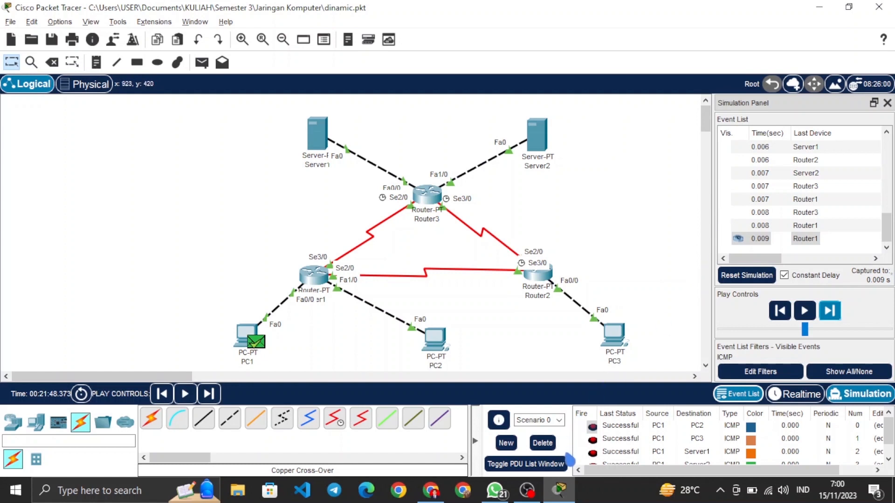
Step: Delete the scenario's existing PDUs and add simple PDUs from PC3 to PC1 and from PC3 to PC2
{"action": "left_click", "coordinate": [541, 444]}
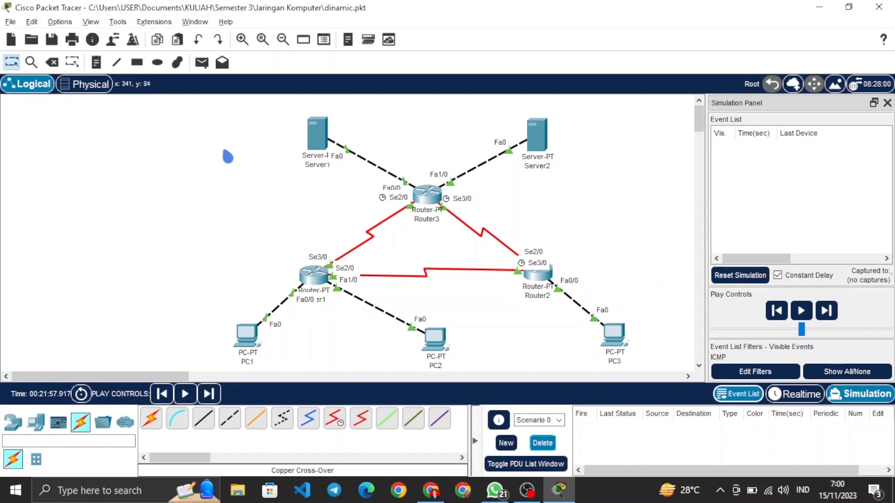
{"action": "left_click", "coordinate": [203, 63]}
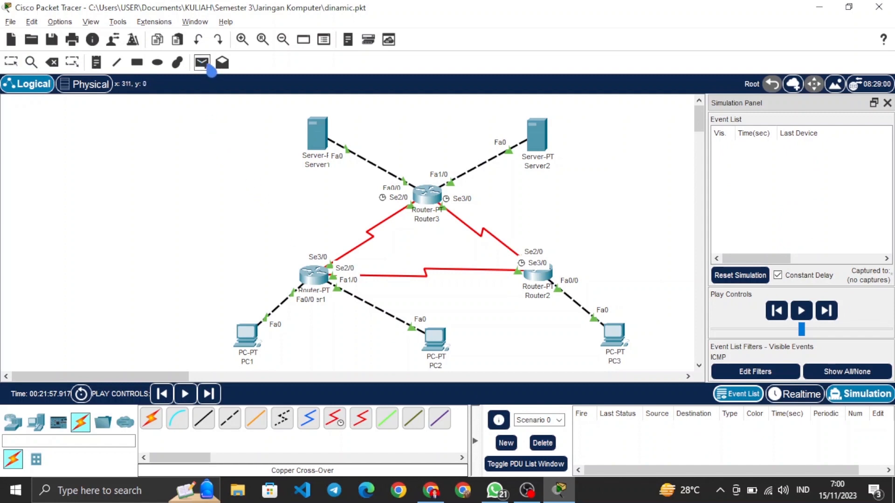
{"action": "left_click", "coordinate": [614, 335]}
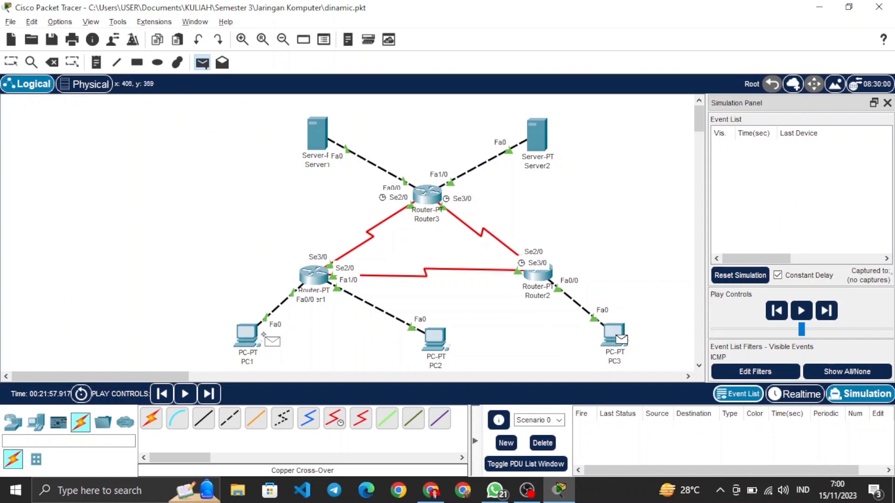
{"action": "left_click", "coordinate": [247, 335]}
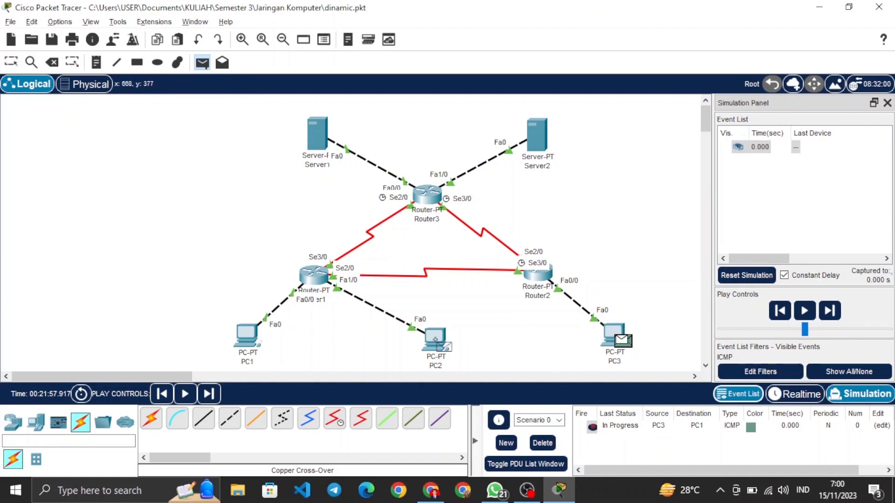
{"action": "left_click", "coordinate": [434, 339]}
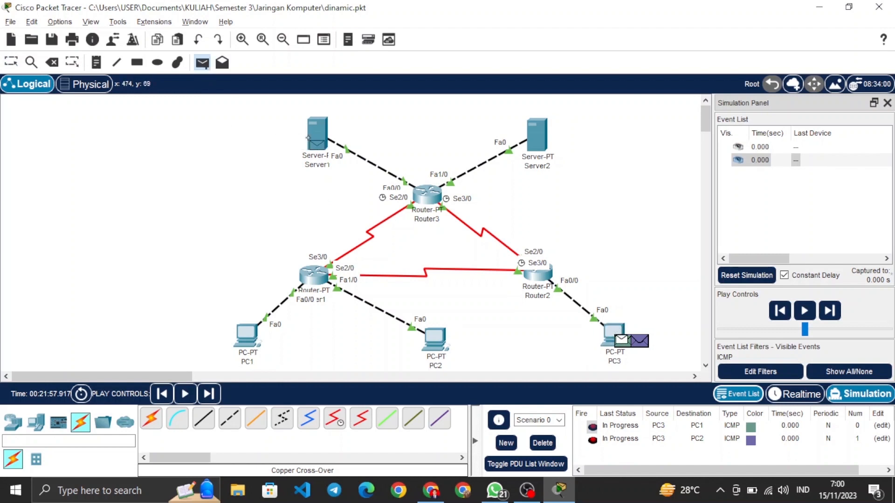
Step: Add simple PDUs from PC3 to Server1 and from PC3 to Server2
{"action": "left_click", "coordinate": [309, 138]}
{"action": "left_click", "coordinate": [202, 62]}
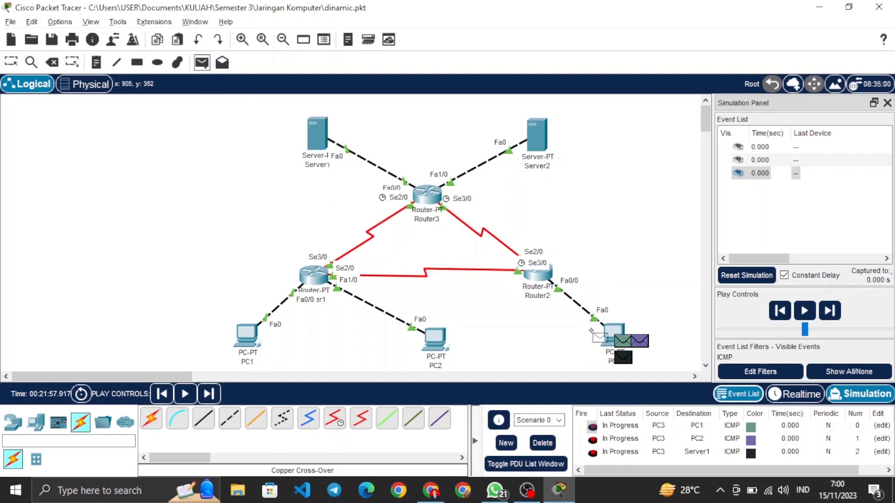
{"action": "left_click", "coordinate": [591, 332]}
{"action": "left_click", "coordinate": [547, 151]}
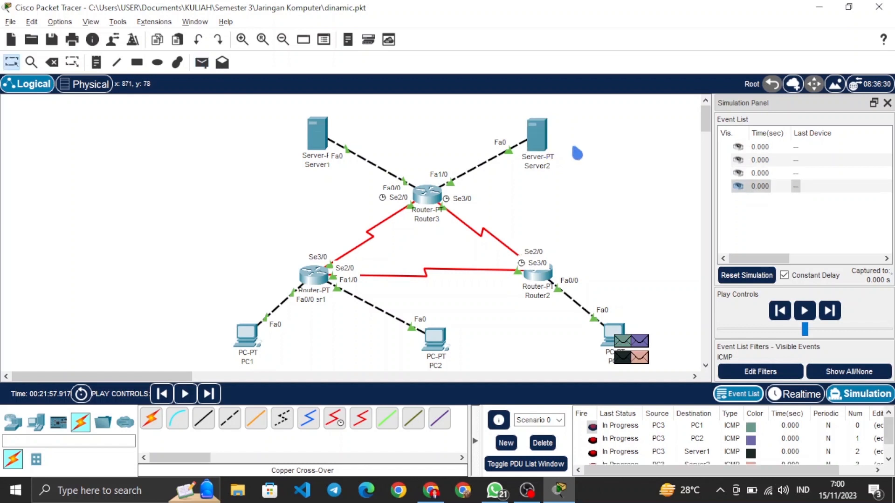
Step: Step the simulation forward event by event to trace the four PDUs sent from PC3
{"action": "left_click", "coordinate": [831, 311]}
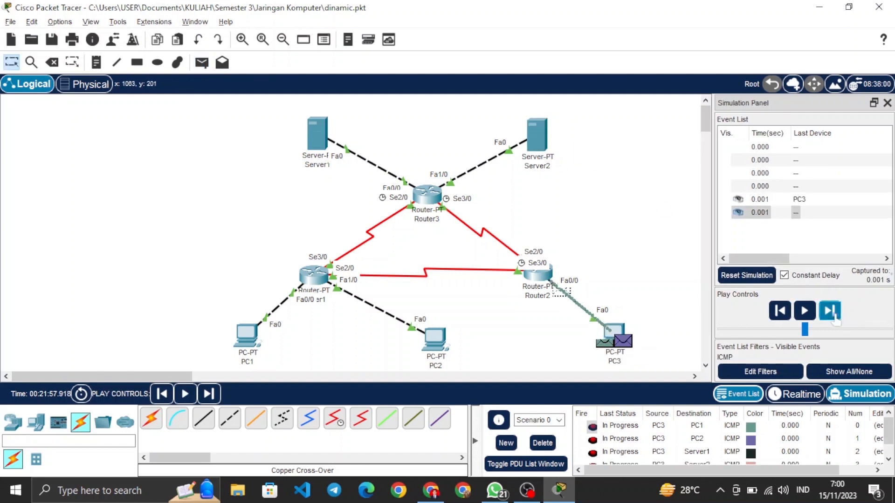
{"action": "left_click", "coordinate": [833, 316]}
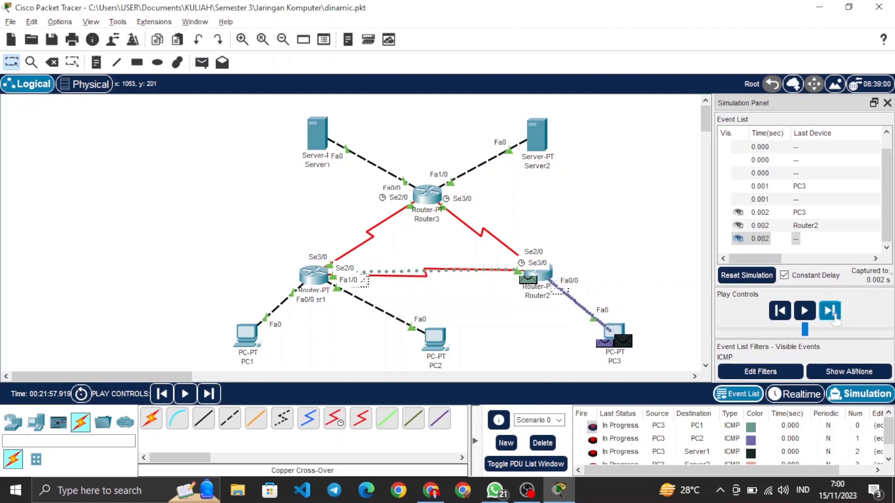
{"action": "left_click", "coordinate": [833, 316]}
{"action": "left_click", "coordinate": [830, 311]}
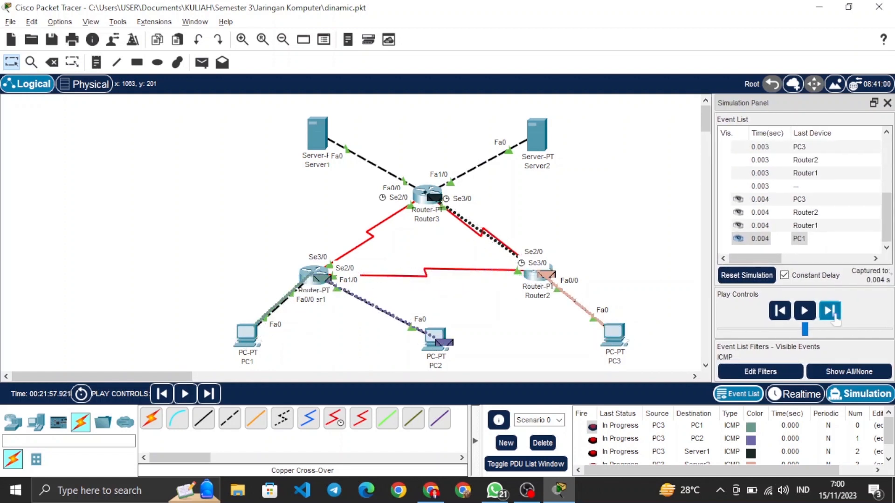
{"action": "left_click", "coordinate": [831, 312]}
{"action": "left_click", "coordinate": [832, 312]}
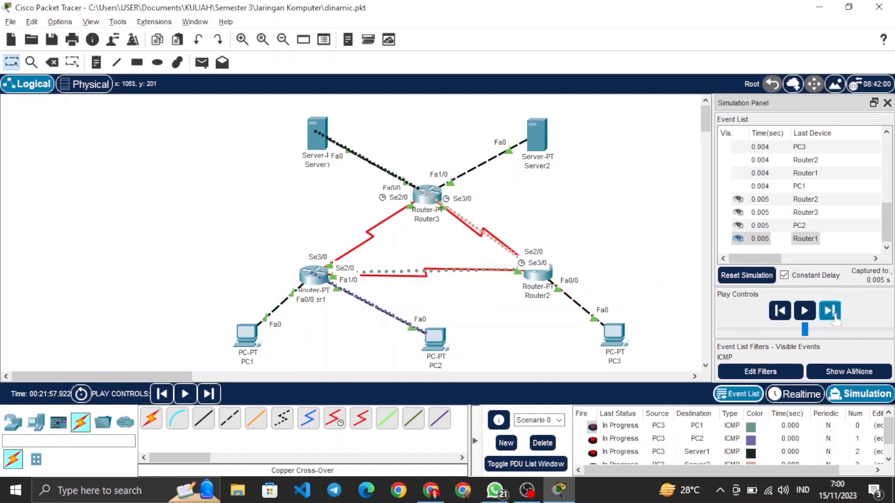
{"action": "left_click", "coordinate": [831, 312]}
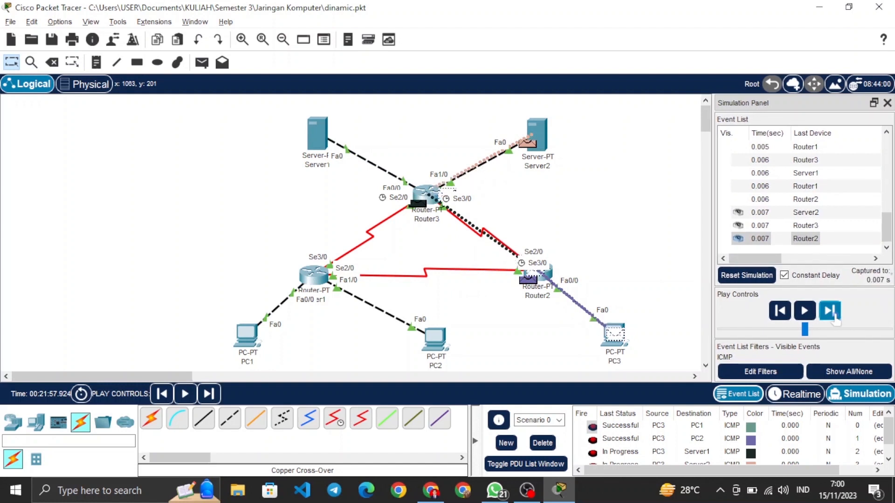
{"action": "left_click", "coordinate": [832, 313]}
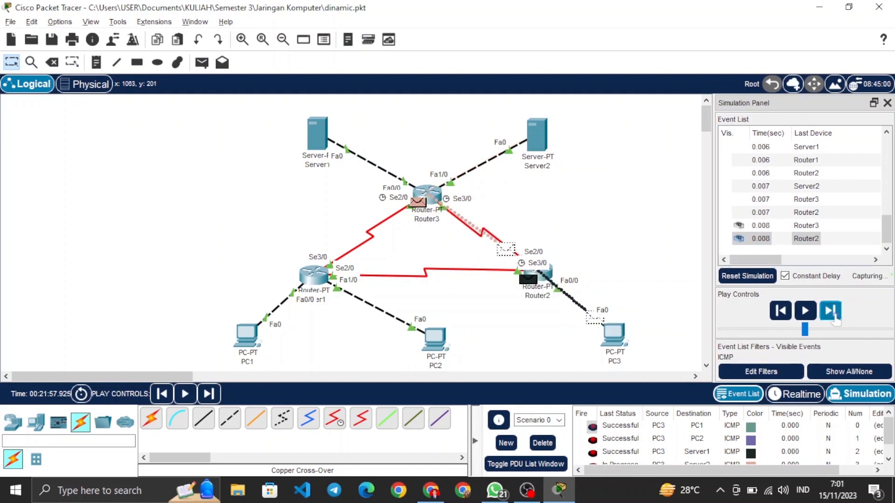
{"action": "left_click", "coordinate": [831, 312]}
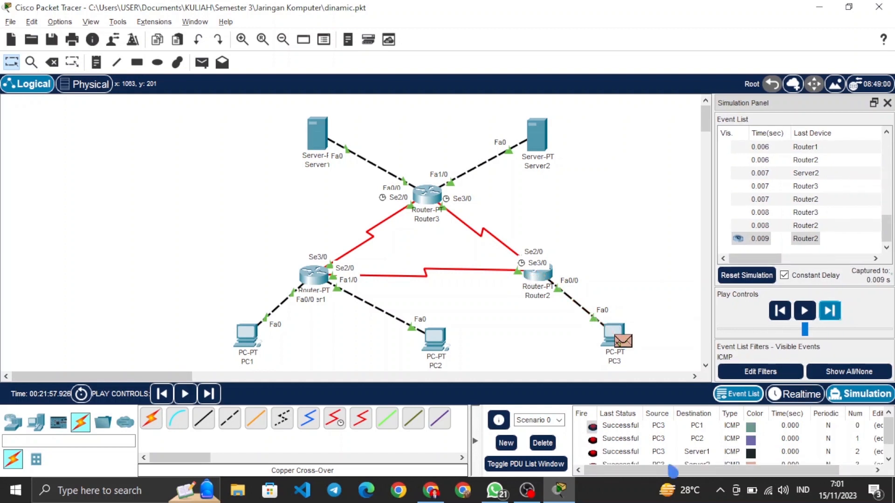
Step: Clear PC3's PDUs from the scenario and add simple PDUs from Server1 to PC1 and from Server1 to PC2
{"action": "left_click", "coordinate": [552, 445]}
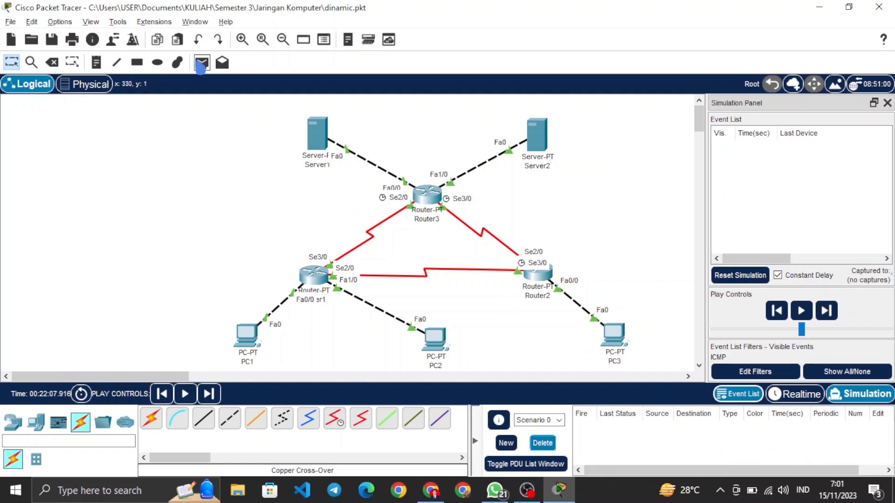
{"action": "left_click", "coordinate": [202, 64]}
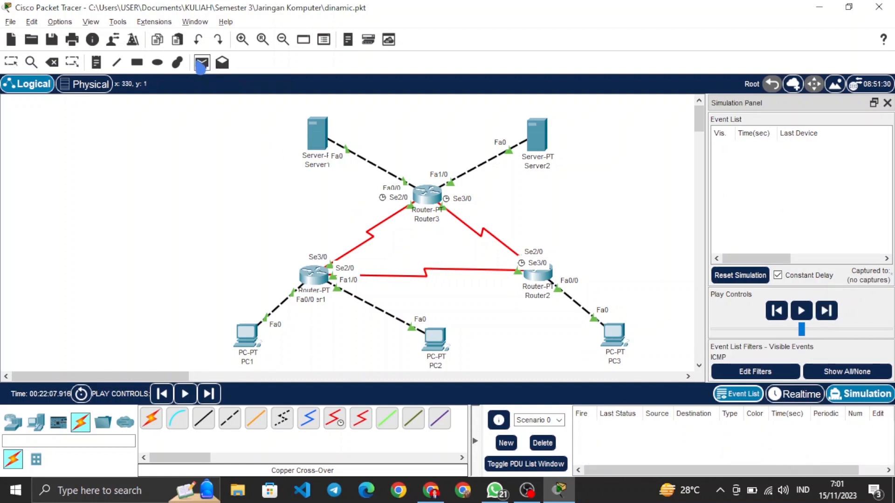
{"action": "left_click", "coordinate": [319, 140]}
{"action": "left_click", "coordinate": [247, 334]}
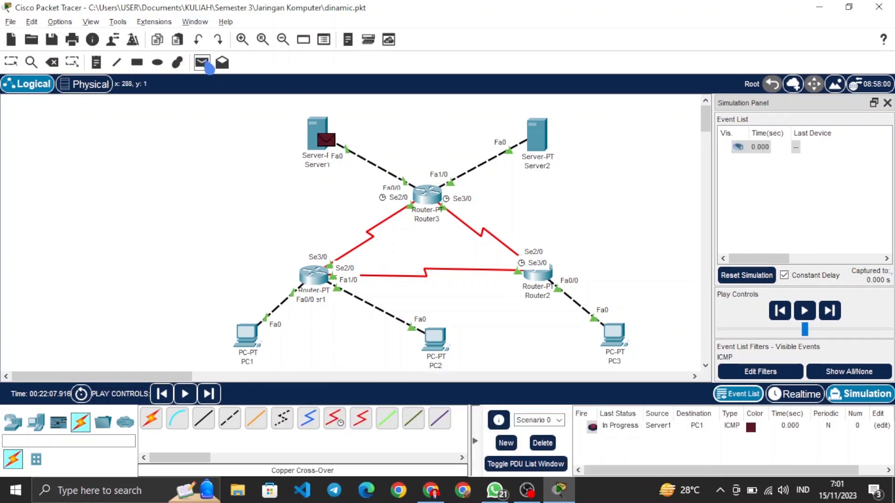
{"action": "left_click", "coordinate": [208, 68]}
{"action": "left_click", "coordinate": [324, 138]}
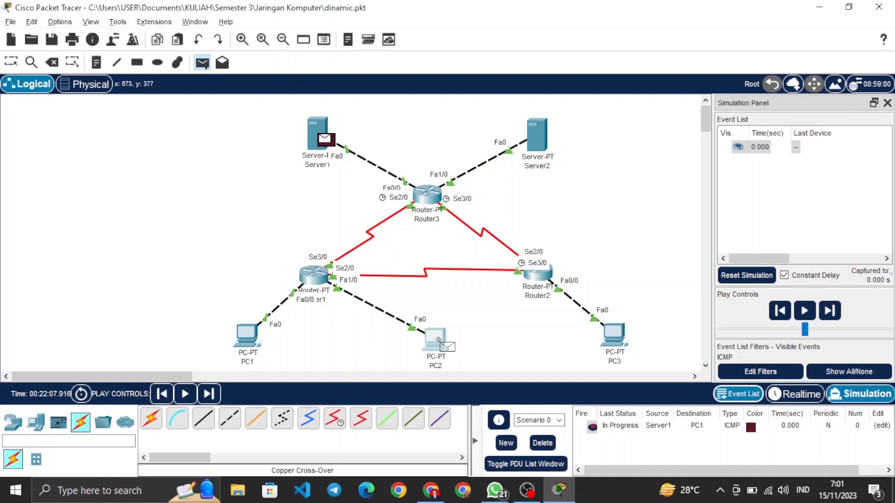
{"action": "left_click", "coordinate": [438, 340]}
Step: Add simple PDUs from Server1 to PC3 and from Server1 to Server2
{"action": "left_click", "coordinate": [203, 62]}
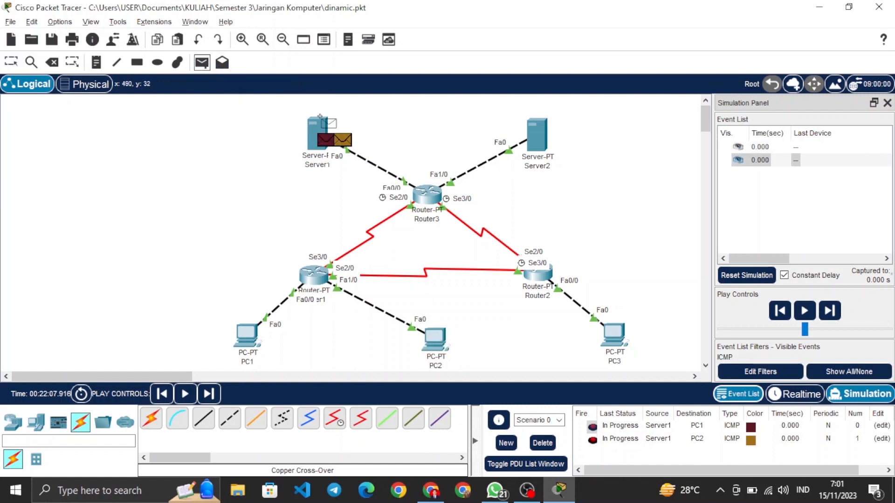
{"action": "left_click", "coordinate": [320, 117]}
{"action": "left_click", "coordinate": [616, 352]}
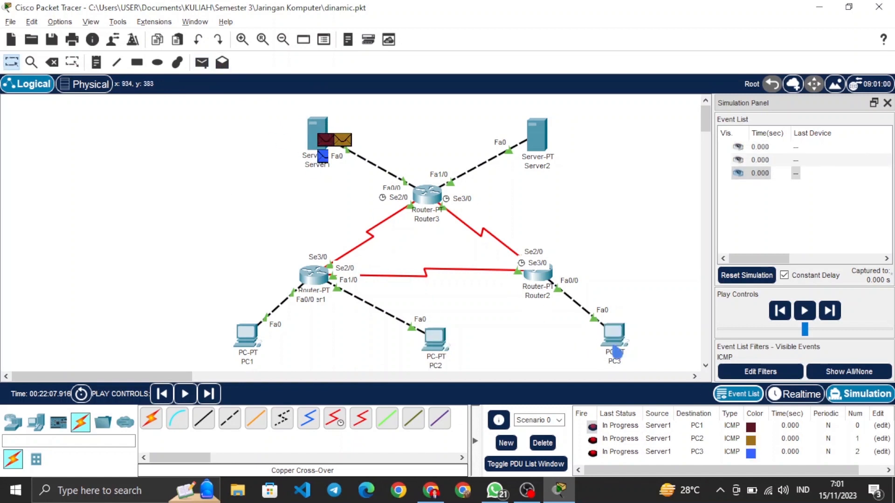
{"action": "left_click", "coordinate": [202, 63]}
{"action": "left_click", "coordinate": [326, 124]}
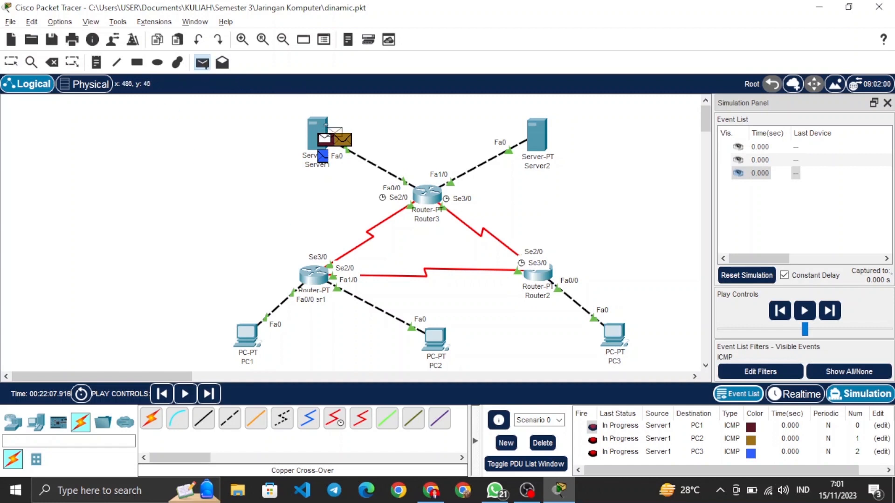
{"action": "left_click", "coordinate": [537, 134]}
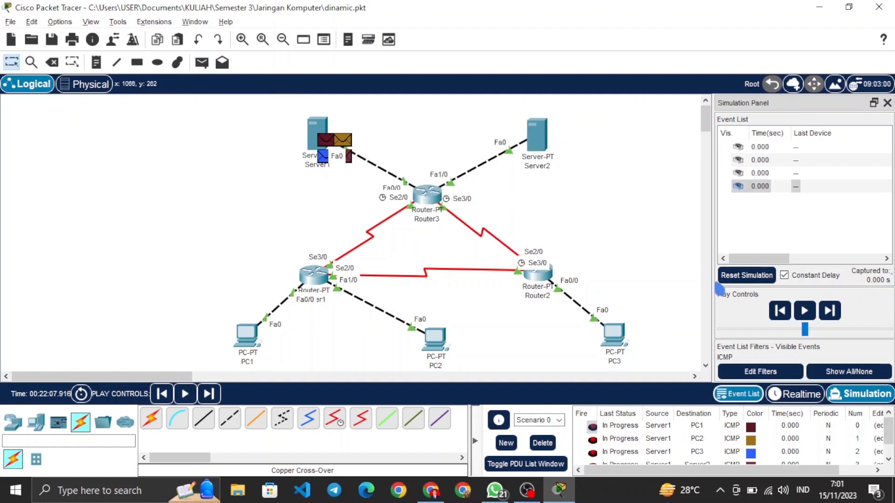
Step: Step the simulation forward event by event to trace the four PDUs sent from Server1
{"action": "left_click", "coordinate": [829, 311]}
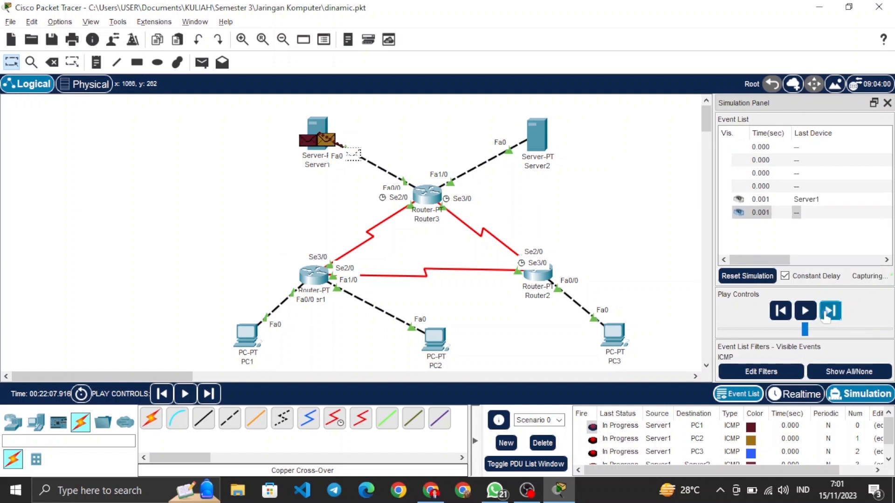
{"action": "left_click", "coordinate": [826, 317]}
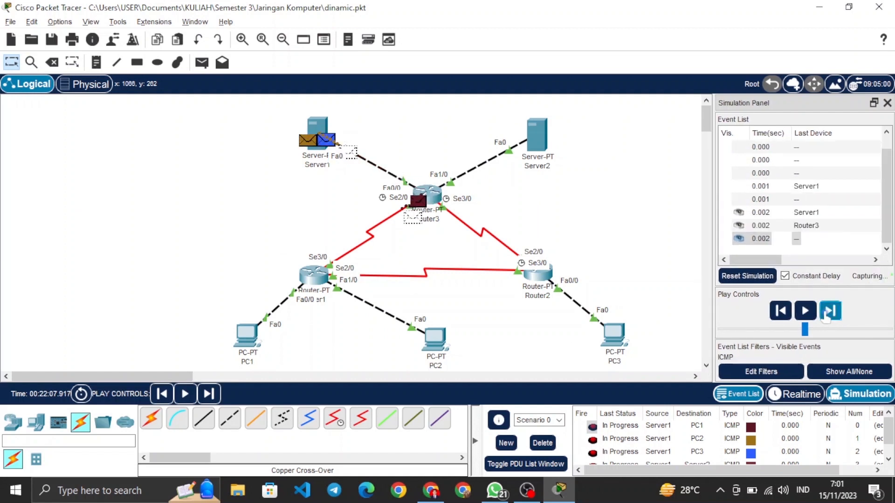
{"action": "left_click", "coordinate": [826, 316]}
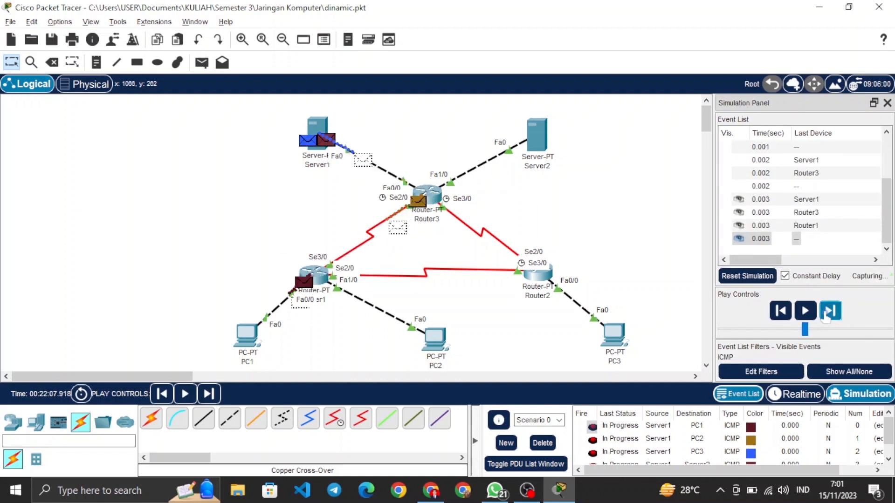
{"action": "left_click", "coordinate": [825, 317]}
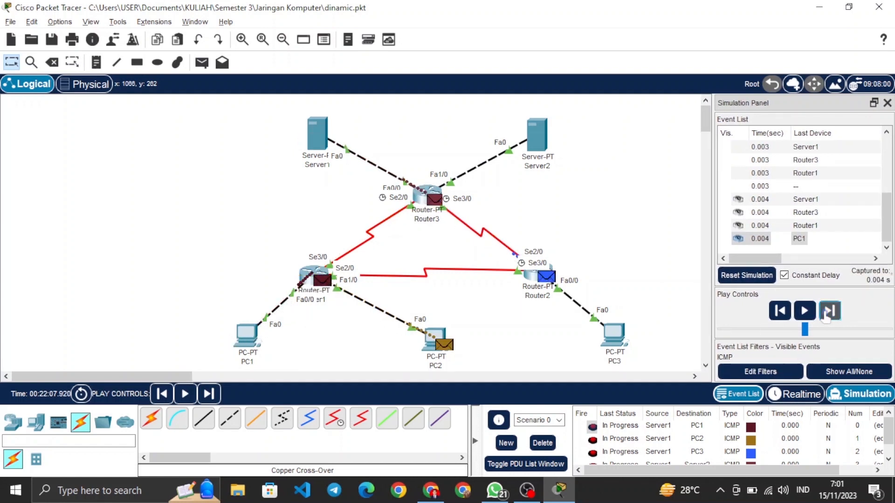
{"action": "left_click", "coordinate": [826, 317]}
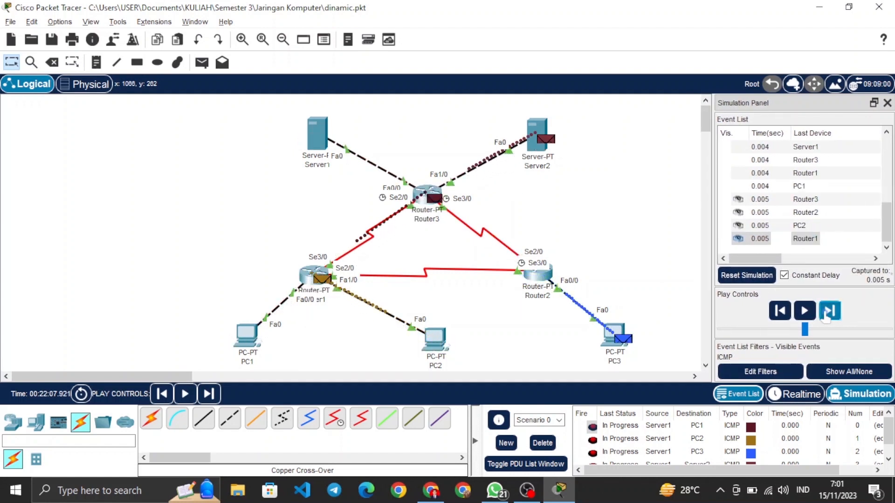
{"action": "left_click", "coordinate": [826, 316]}
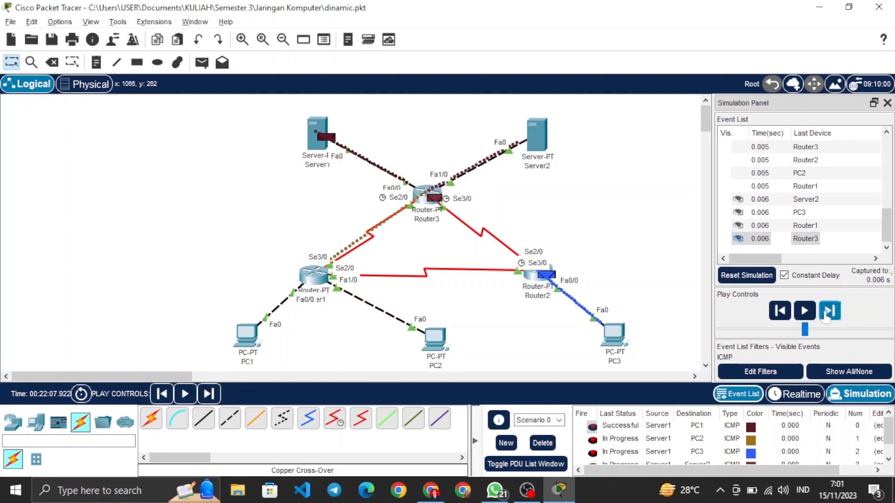
{"action": "left_click", "coordinate": [826, 316]}
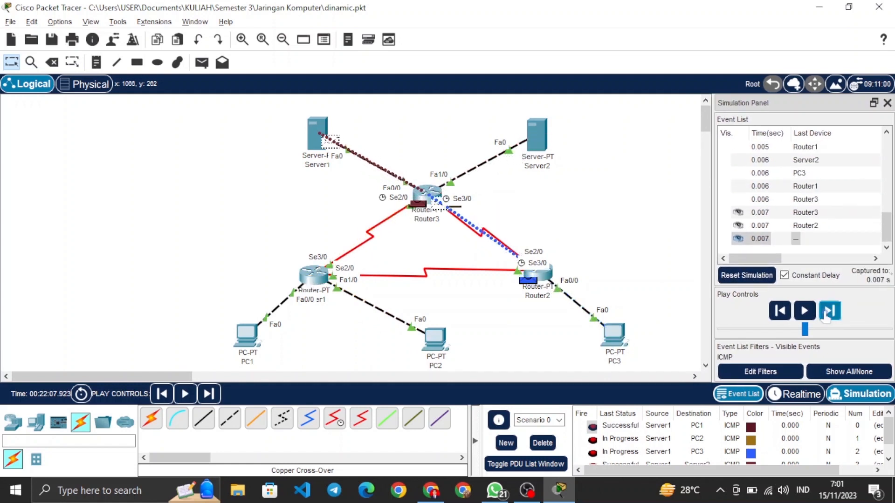
{"action": "left_click", "coordinate": [826, 317]}
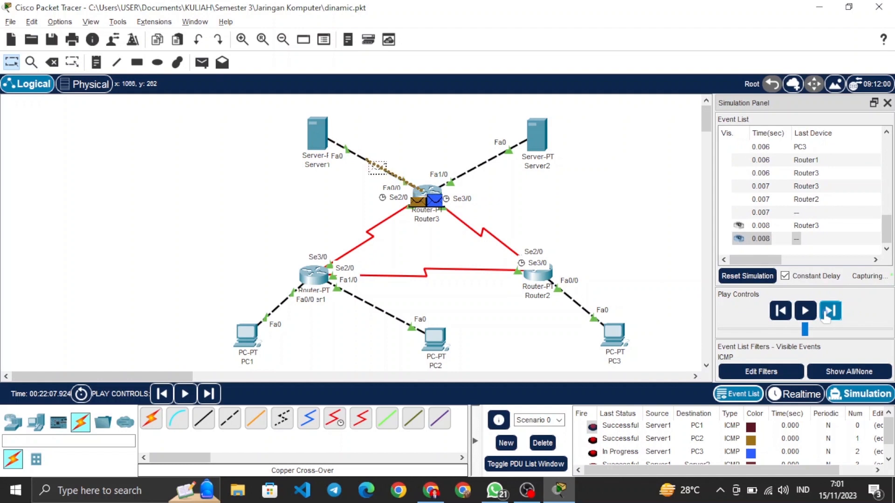
{"action": "left_click", "coordinate": [826, 316]}
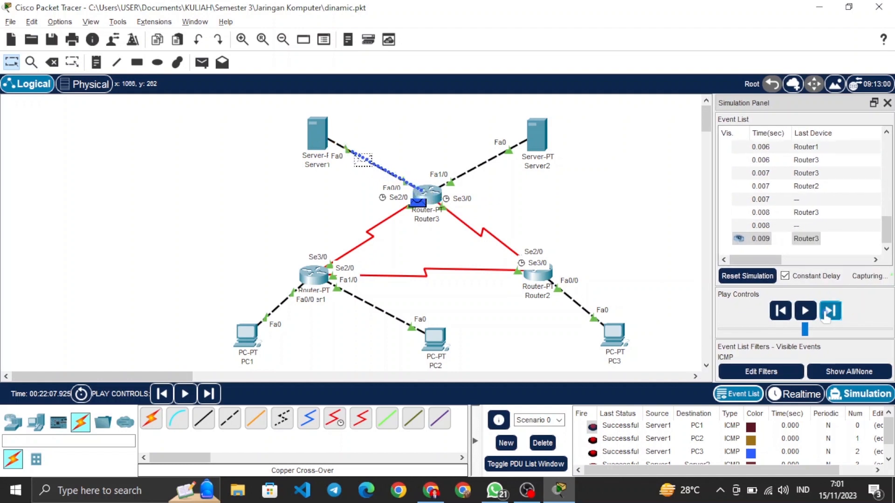
{"action": "left_click", "coordinate": [826, 317]}
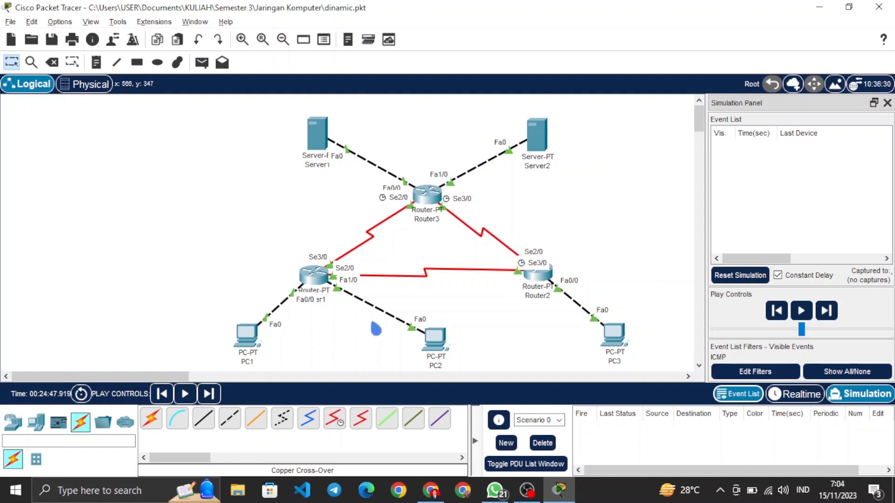
Step: Open PC1's Command Prompt and run tracert to 192.168.1.126 and to 192.168.1.254
{"action": "left_click", "coordinate": [249, 344]}
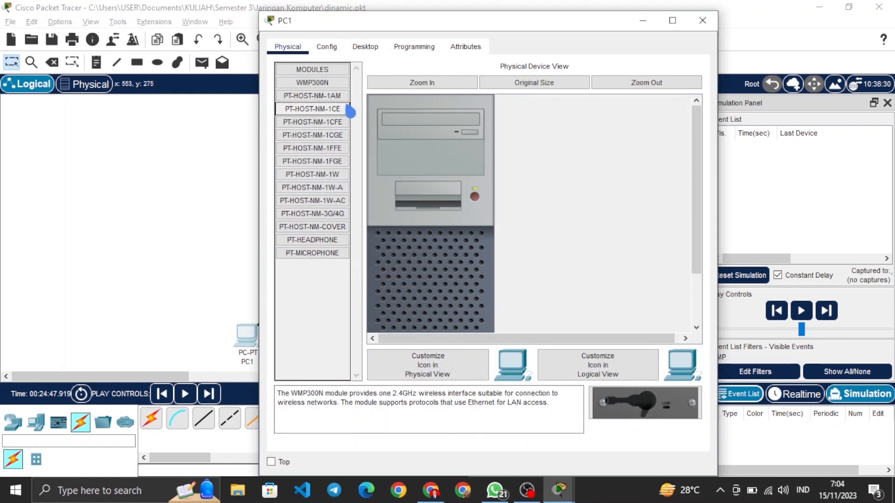
{"action": "left_click", "coordinate": [364, 48]}
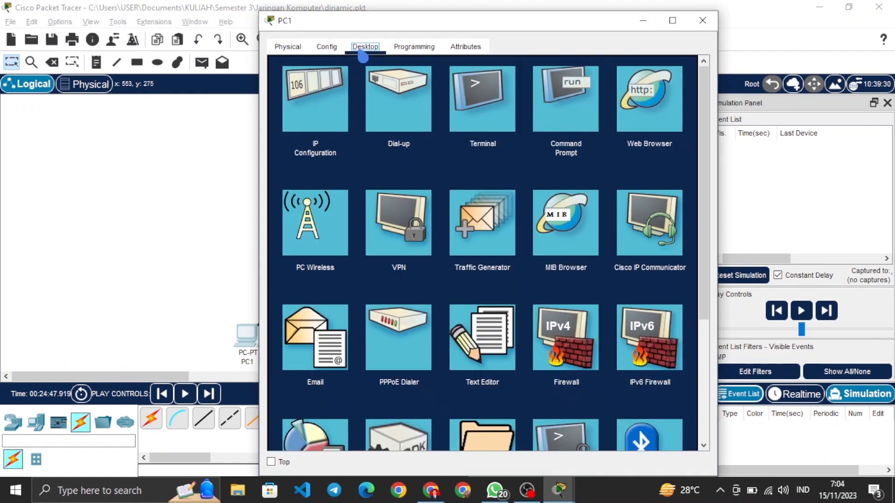
{"action": "left_click", "coordinate": [548, 111]}
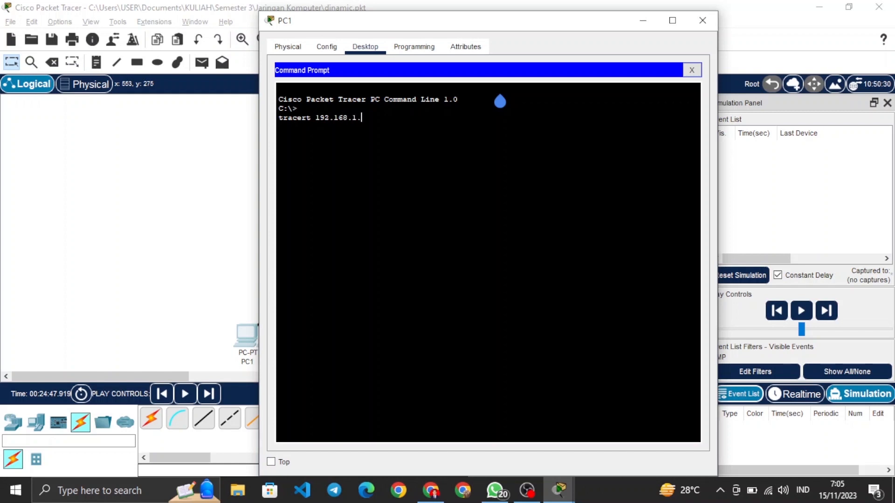
{"action": "key", "text": "Return"}
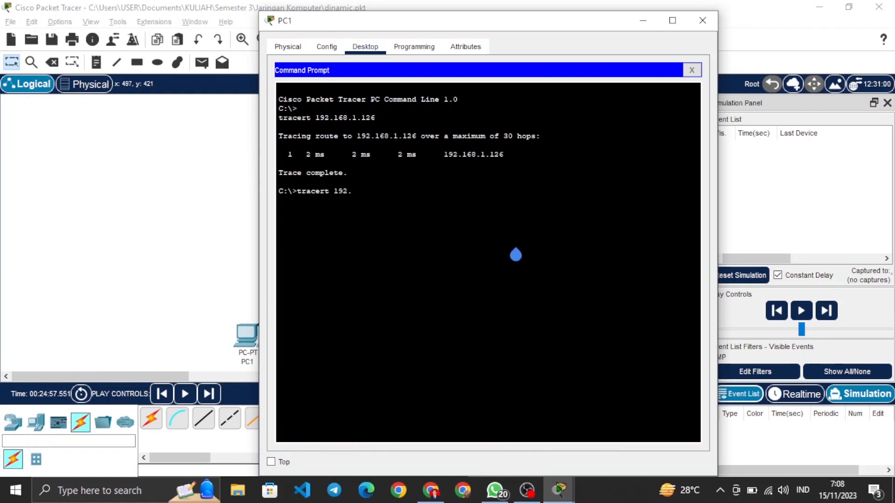
{"action": "key", "text": "Return"}
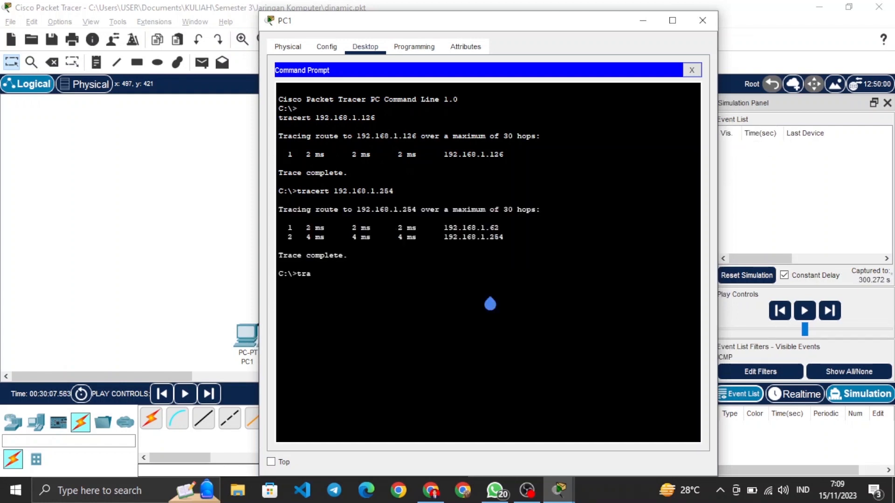
Step: Run tracert from PC1 to 33.33.33.3 and to 43.43.43.3, and close PC1's window
{"action": "type", "text": ".33.33"}
{"action": "key", "text": "Return"}
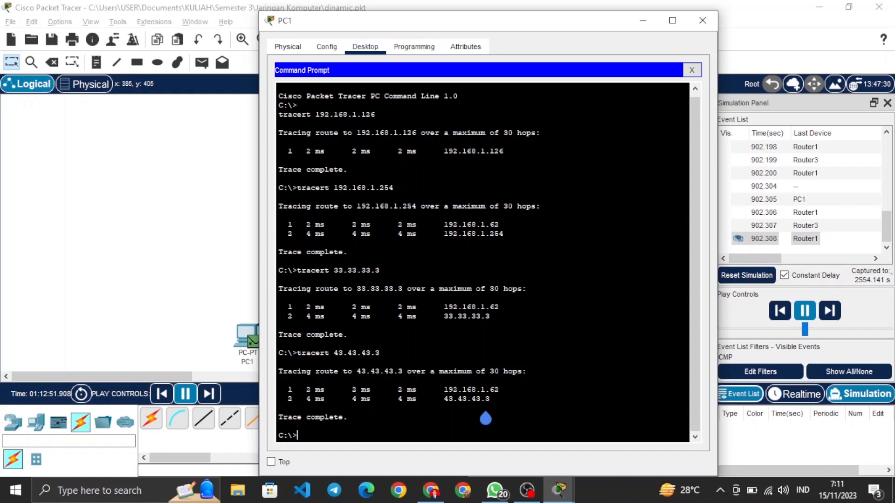
{"action": "left_click", "coordinate": [703, 20]}
{"action": "left_click", "coordinate": [449, 267]}
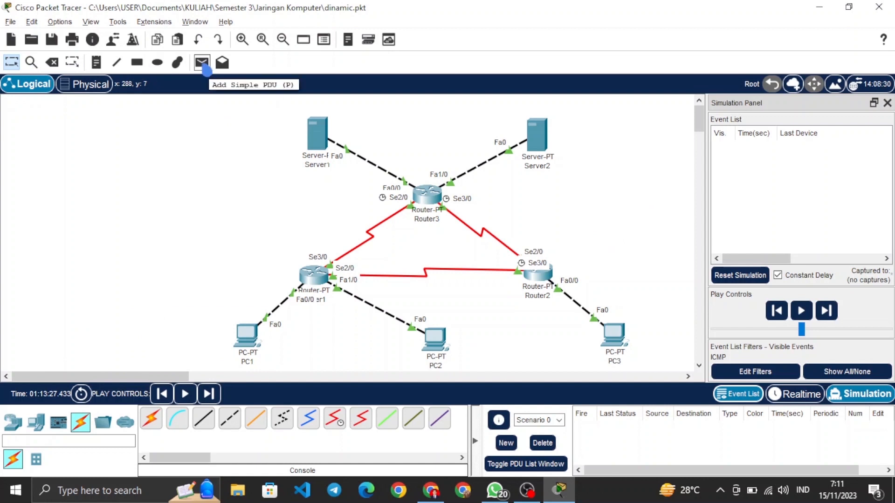
Step: Delete the serial link between Router1 and Router3
{"action": "left_click", "coordinate": [52, 63]}
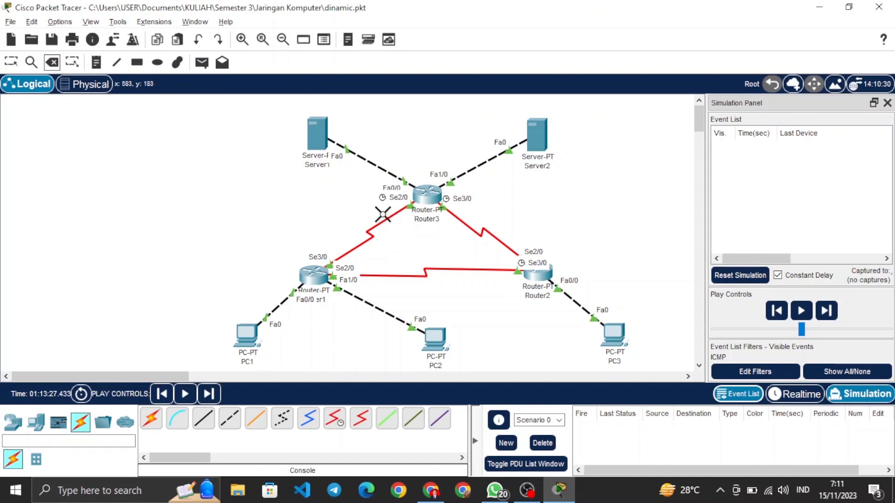
{"action": "left_click", "coordinate": [375, 227]}
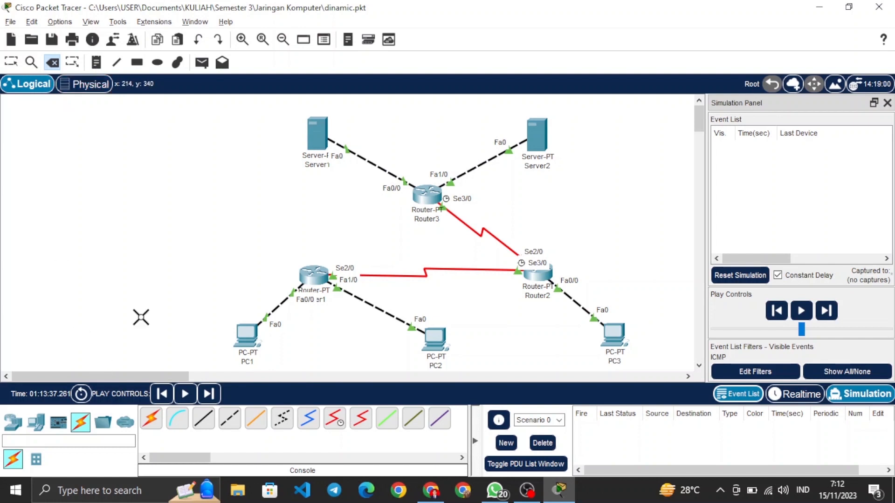
Step: Add a simple PDU from PC1 to Server1
{"action": "left_click", "coordinate": [205, 69]}
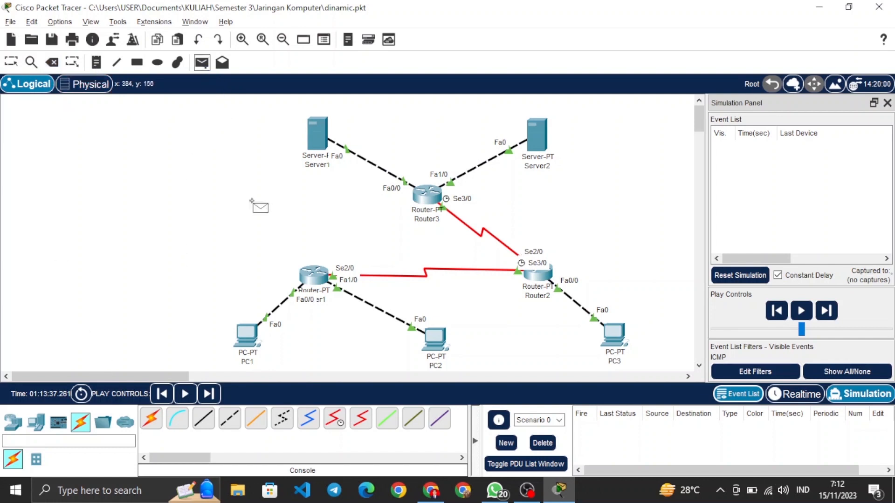
{"action": "left_click", "coordinate": [244, 339]}
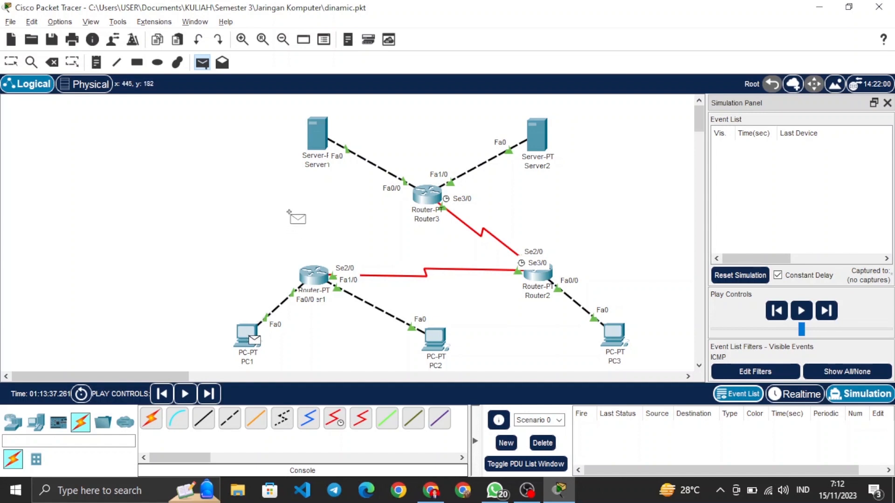
{"action": "left_click", "coordinate": [321, 131]}
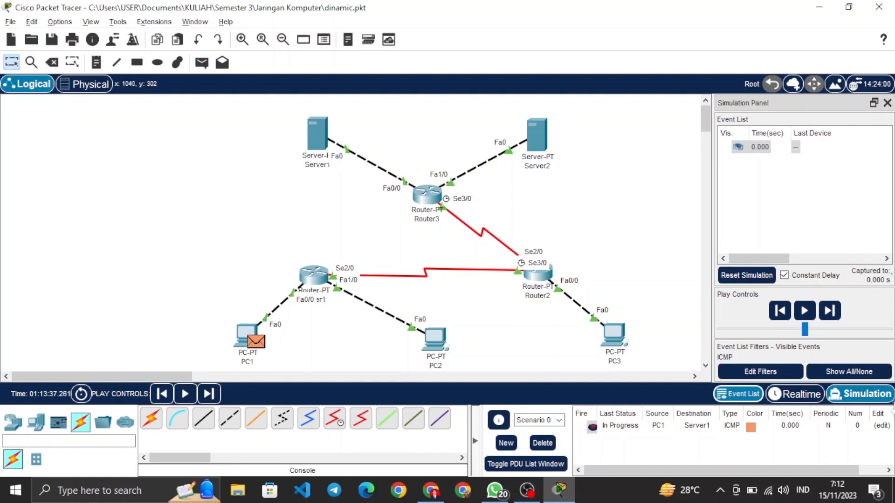
Step: Step the simulation forward event by event to trace the PDU from PC1 to Server1 and its reply
{"action": "left_click", "coordinate": [830, 312]}
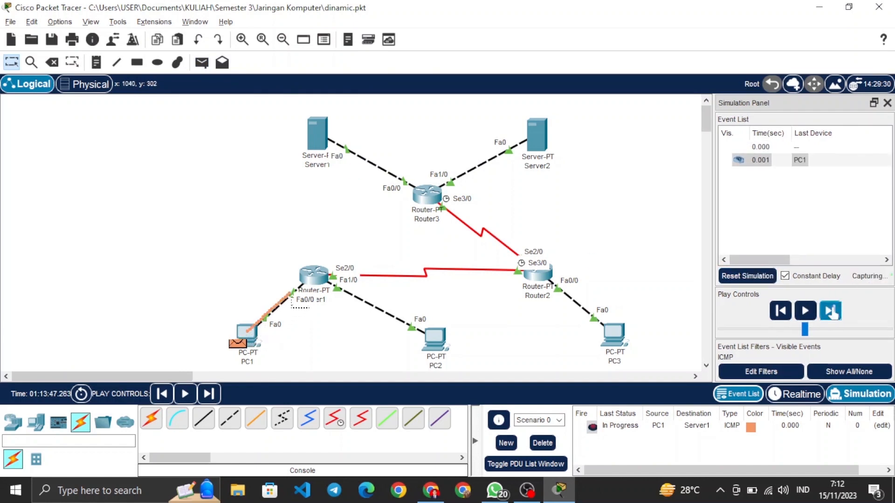
{"action": "left_click", "coordinate": [830, 312]}
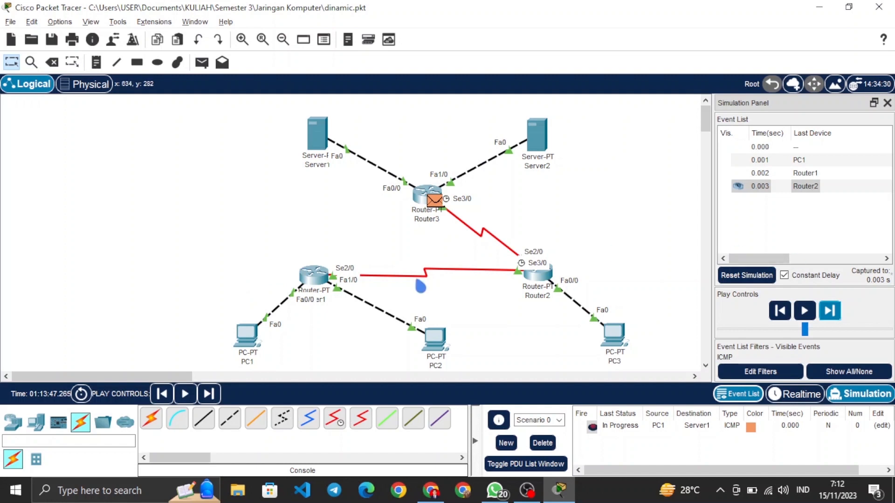
{"action": "left_click", "coordinate": [832, 316]}
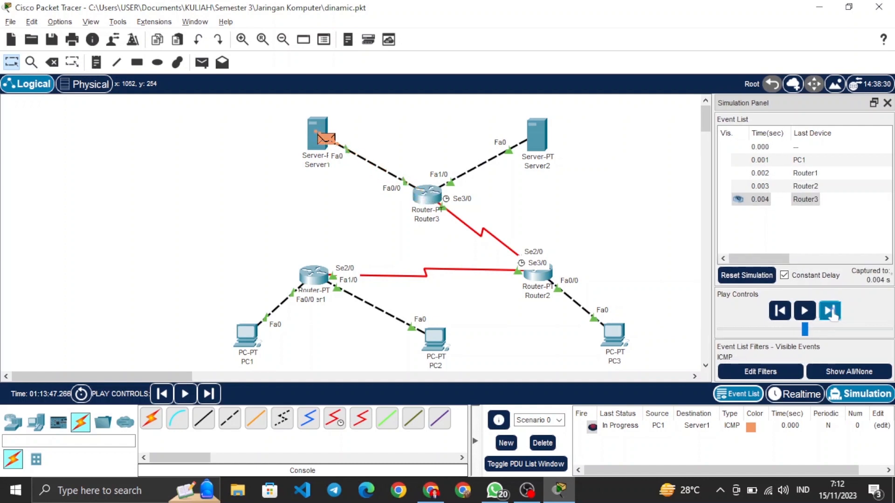
{"action": "left_click", "coordinate": [833, 316]}
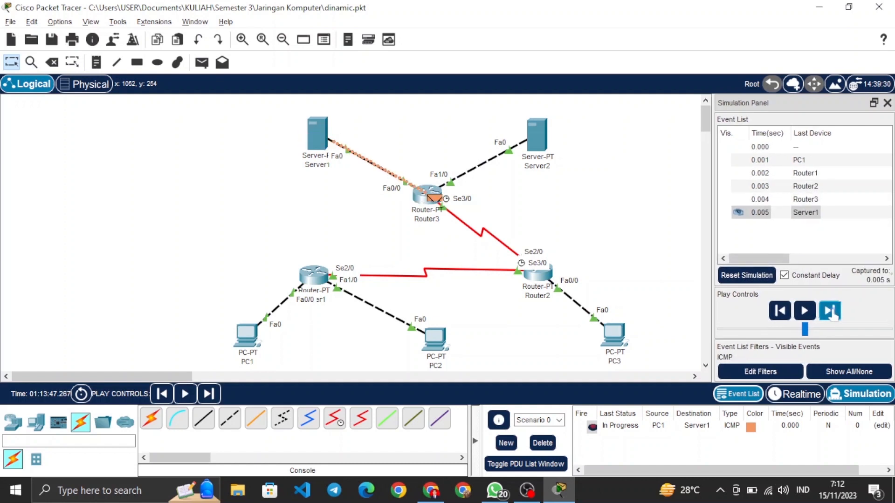
{"action": "left_click", "coordinate": [833, 316]}
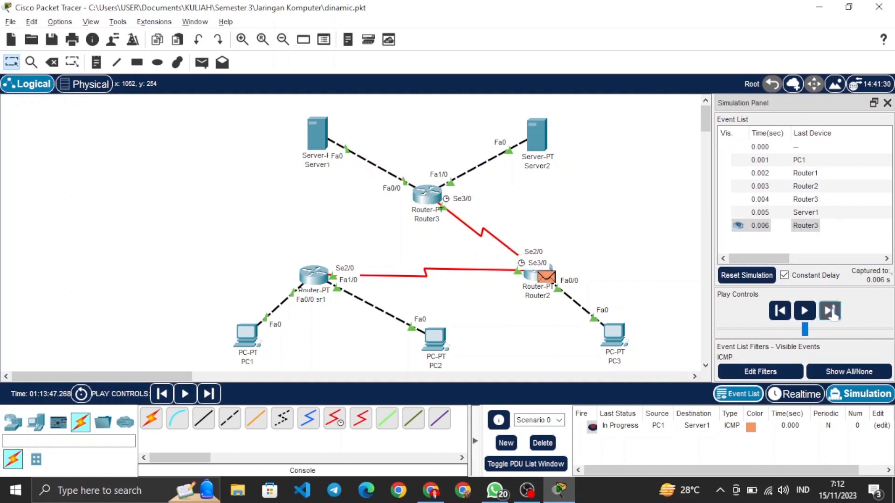
{"action": "left_click", "coordinate": [832, 316]}
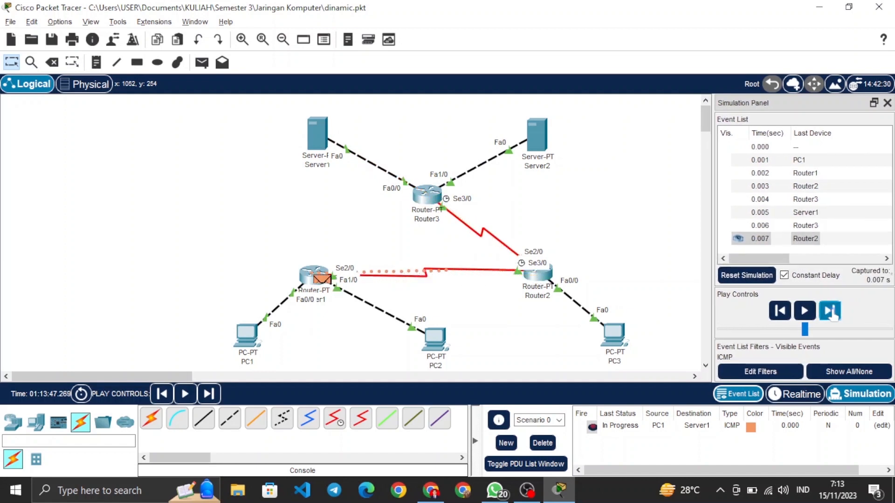
{"action": "left_click", "coordinate": [833, 316]}
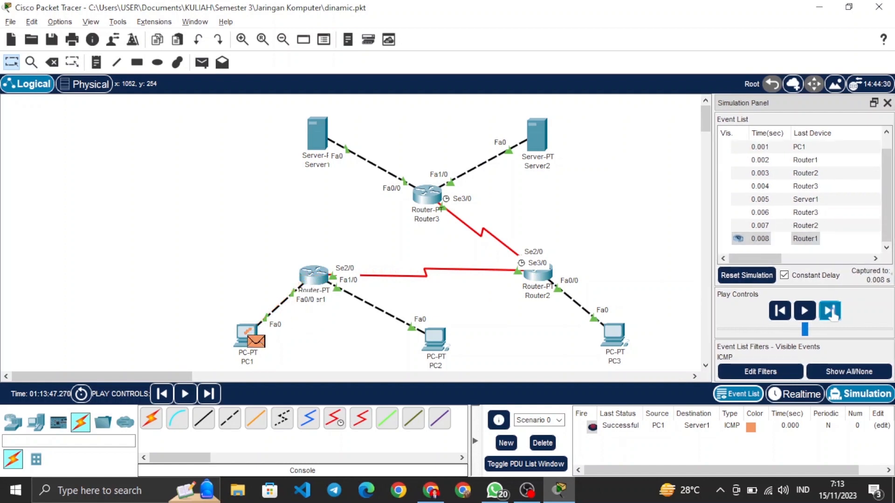
Step: Clear the PC1 to Server1 PDU from the scenario and add a simple PDU from PC1 to Server2
{"action": "left_click", "coordinate": [542, 443]}
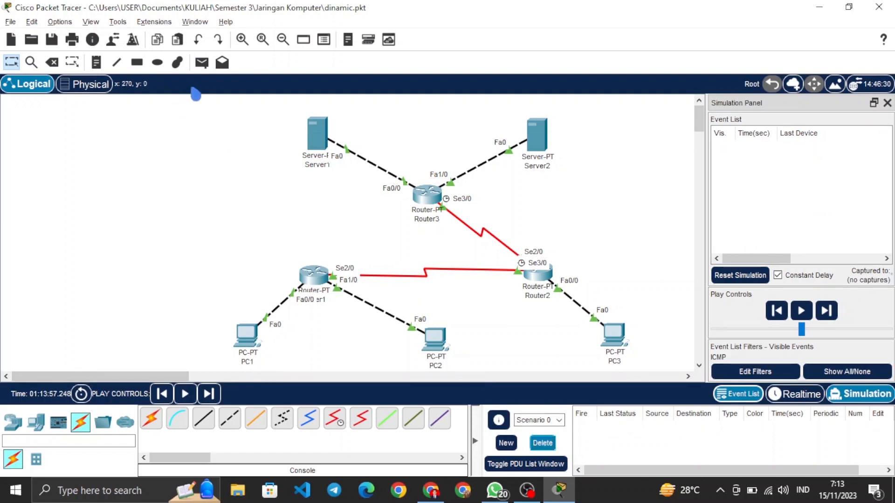
{"action": "left_click", "coordinate": [201, 62]}
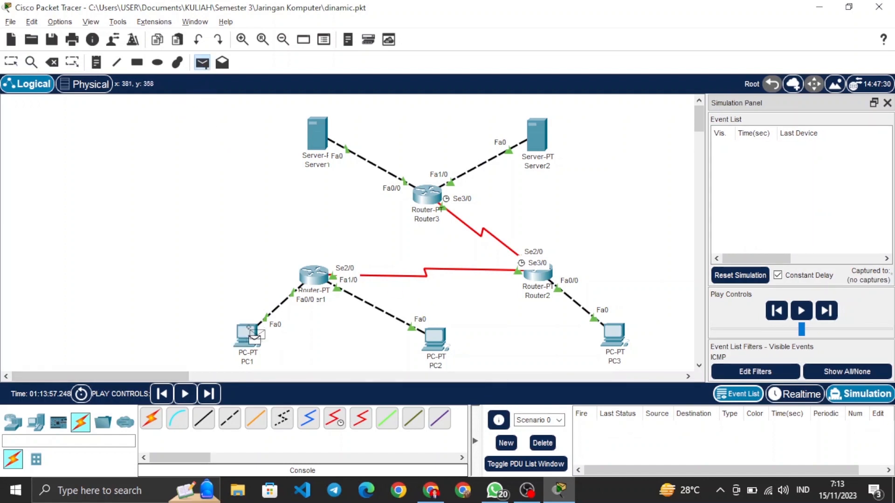
{"action": "left_click", "coordinate": [248, 332]}
{"action": "left_click", "coordinate": [537, 136]}
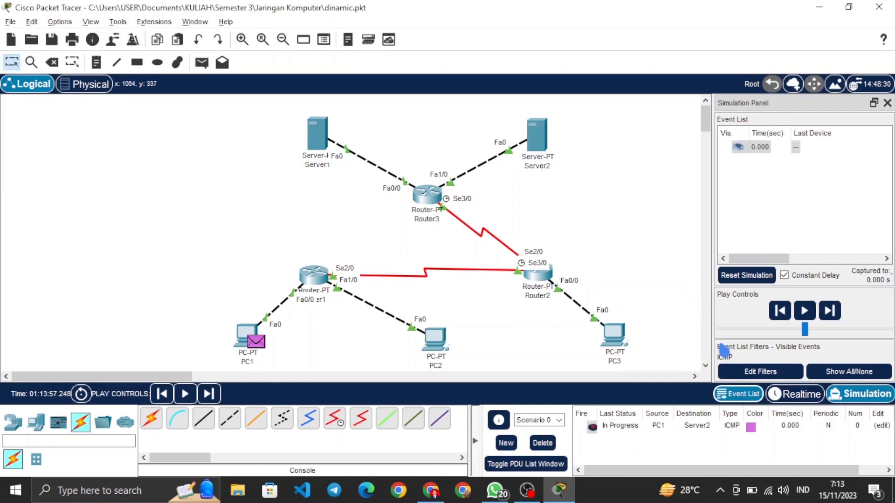
Step: Step the simulation forward event by event to trace the PDU from PC1 to Server2 and its reply
{"action": "left_click", "coordinate": [833, 313]}
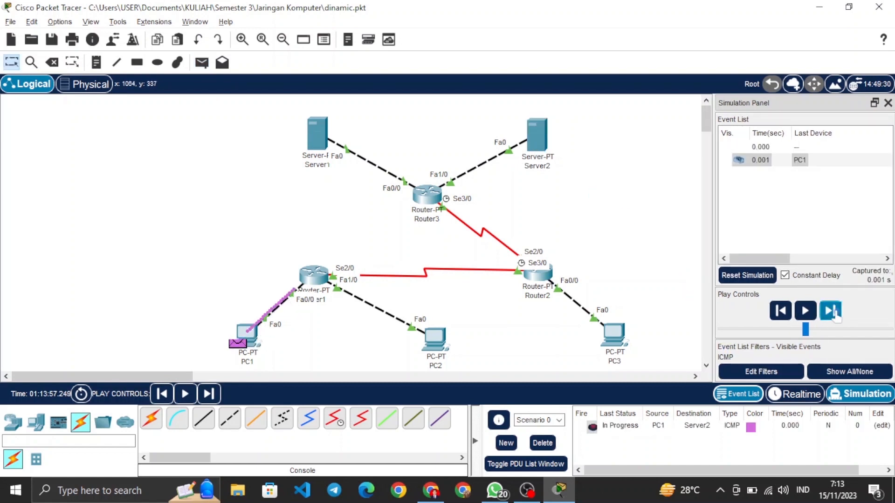
{"action": "left_click", "coordinate": [833, 313]}
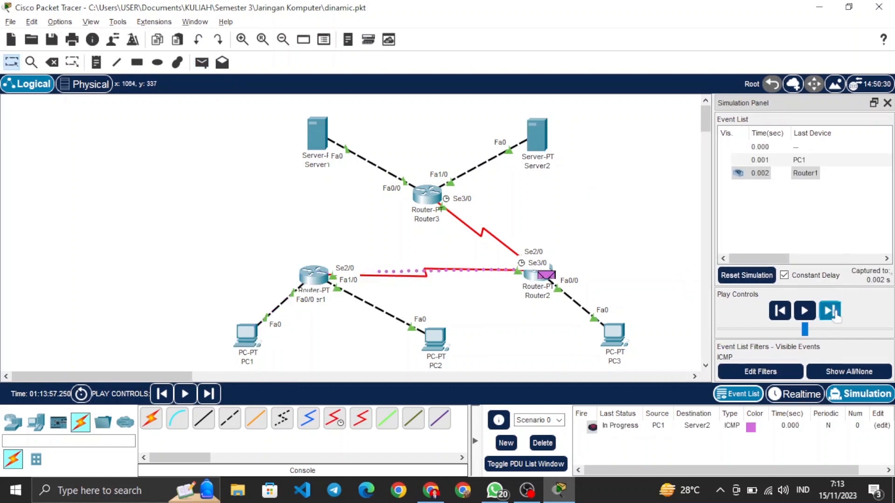
{"action": "left_click", "coordinate": [833, 313]}
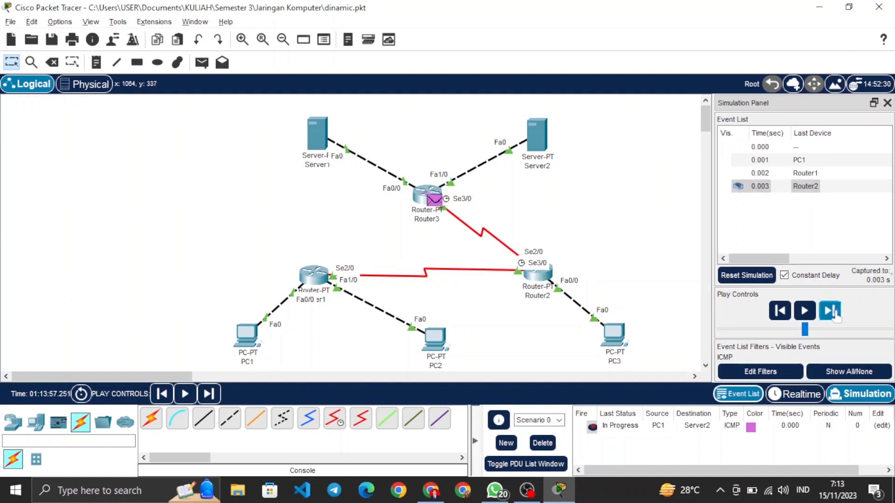
{"action": "left_click", "coordinate": [834, 314]}
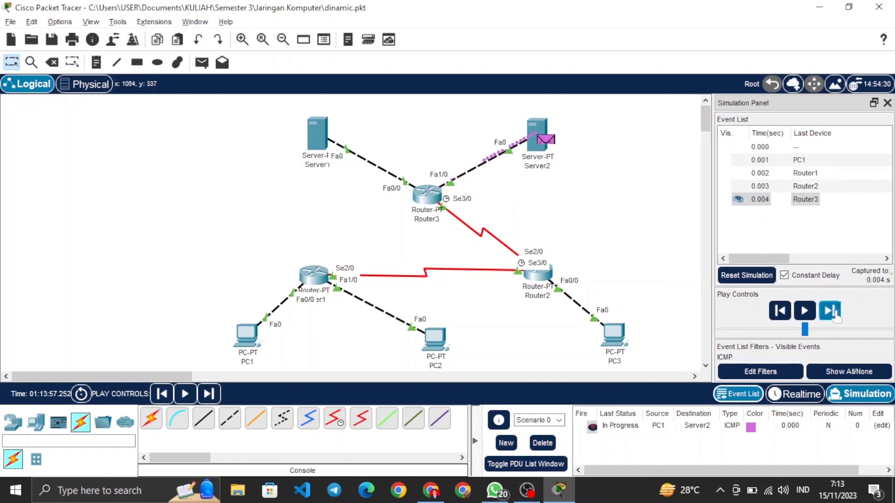
{"action": "left_click", "coordinate": [833, 313]}
{"action": "left_click", "coordinate": [832, 313]}
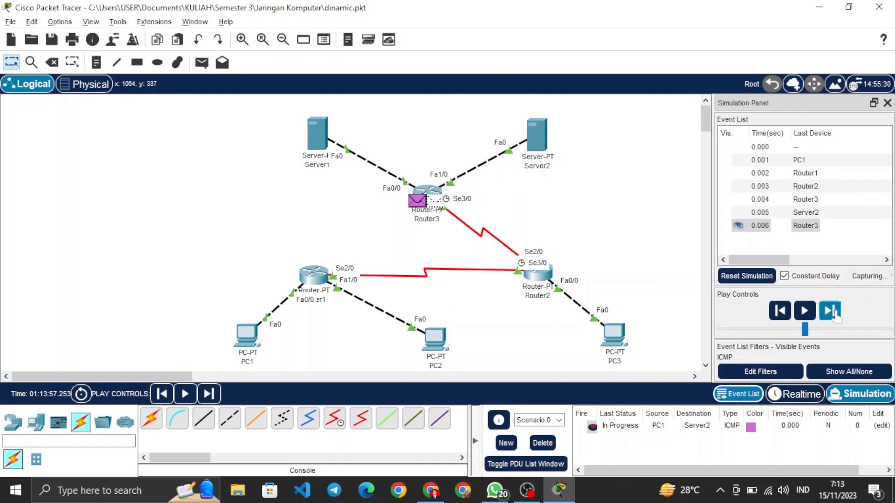
{"action": "left_click", "coordinate": [833, 314]}
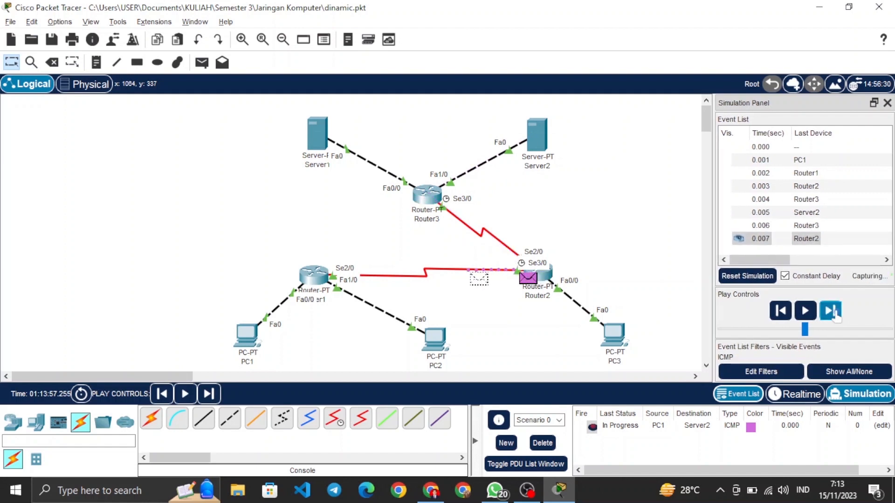
{"action": "left_click", "coordinate": [834, 314]}
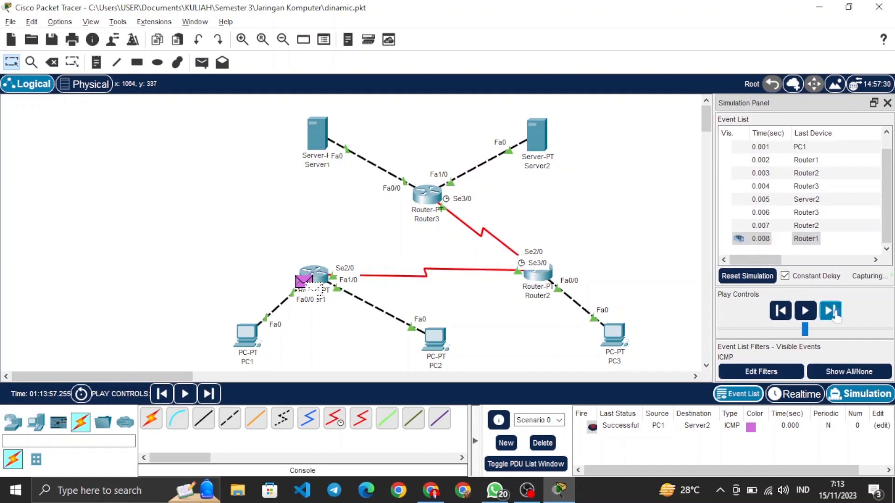